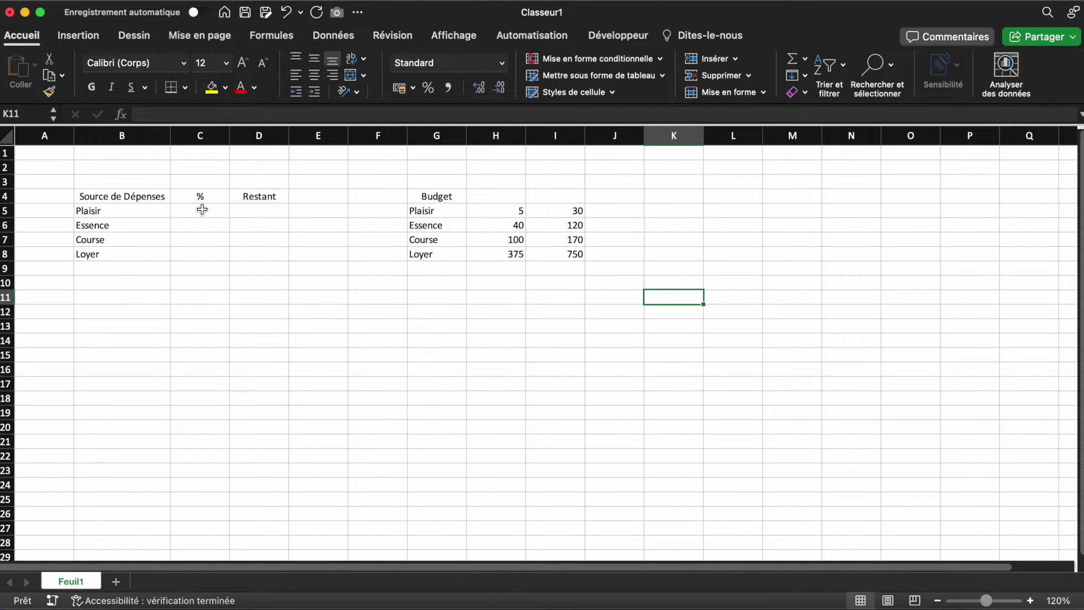
Look over the empty expense columns and the example ring chart image Excel_GraphiqueAnneau.jpg
left_click(202, 209)
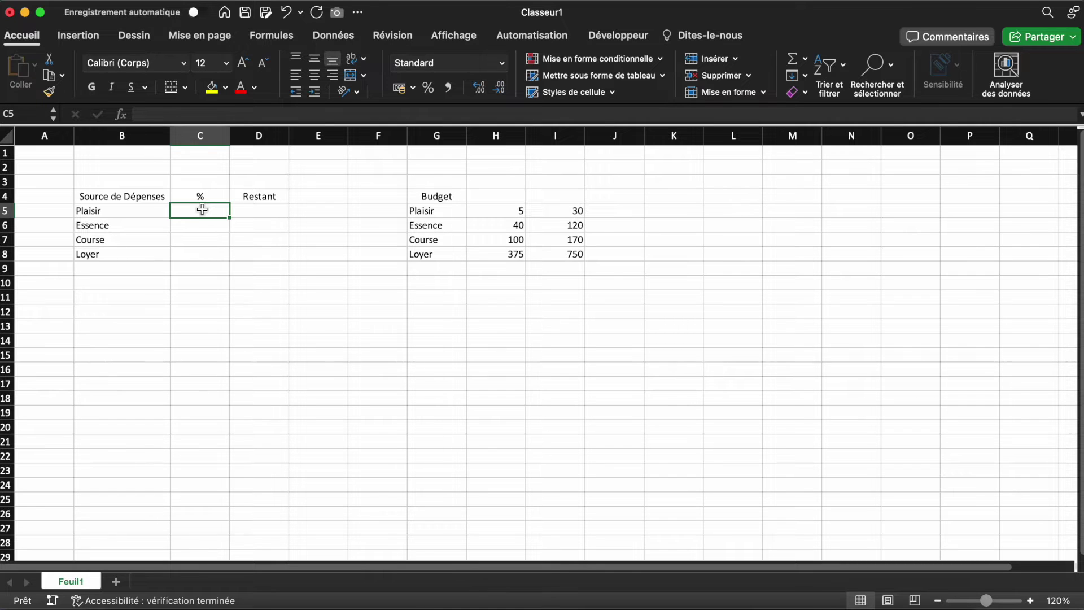
left_click(266, 212)
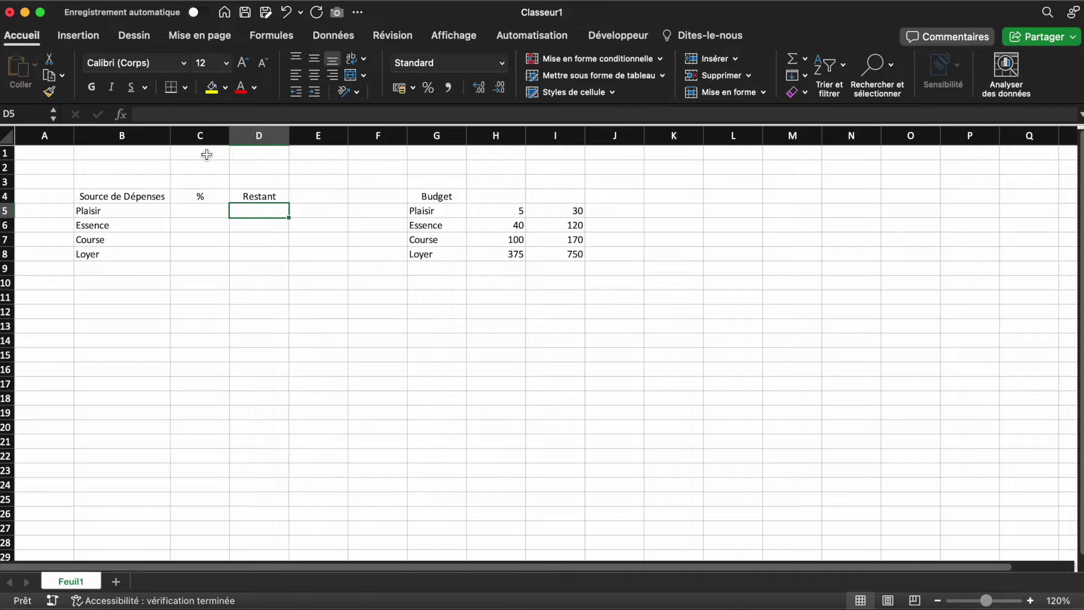
left_click(215, 134)
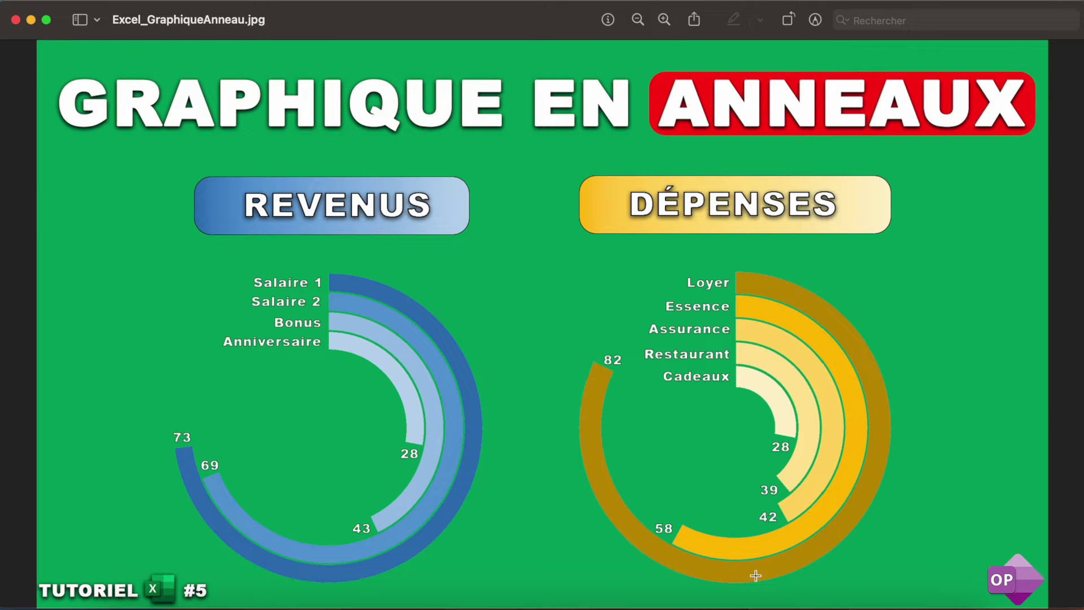
key("ctrl+Left")
left_click(259, 211)
key("ctrl+Right")
key("ctrl+Left")
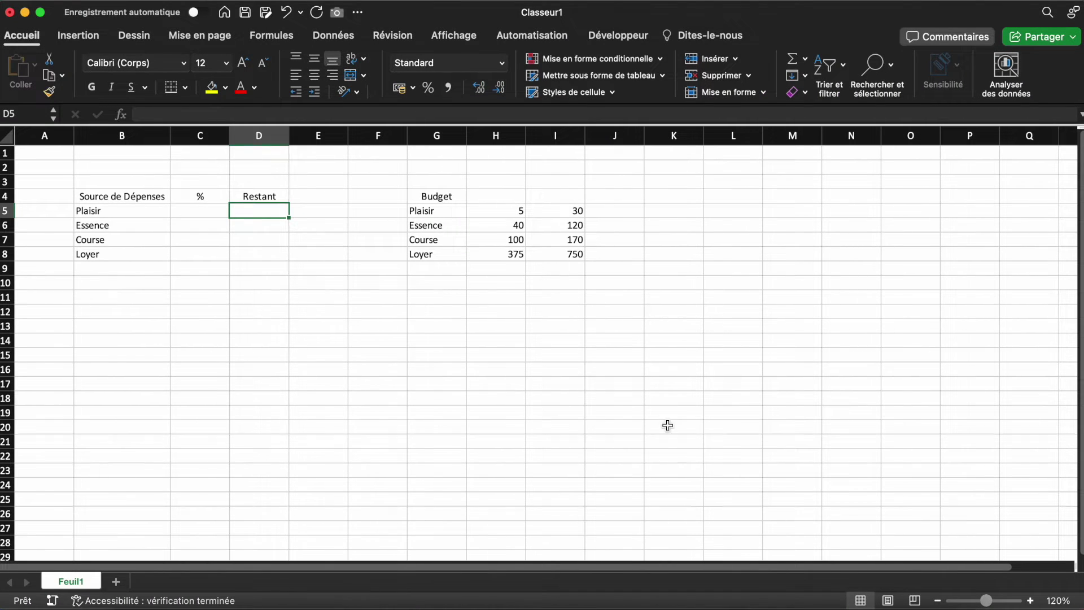
Calculate the Plaisir percentage in C5 with the formula =H5/I5
left_click(196, 210)
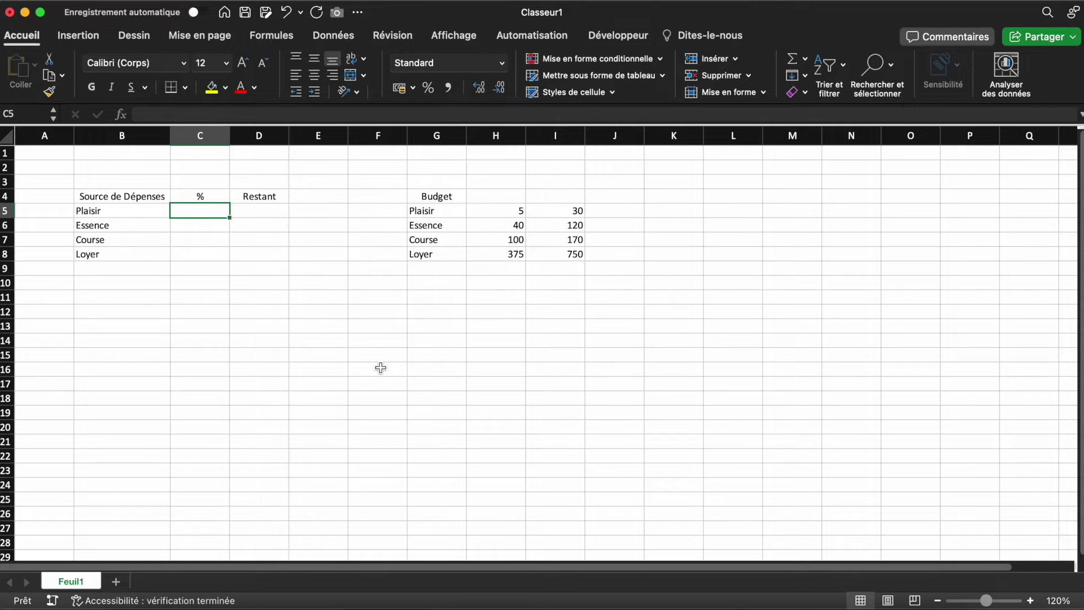
type("=")
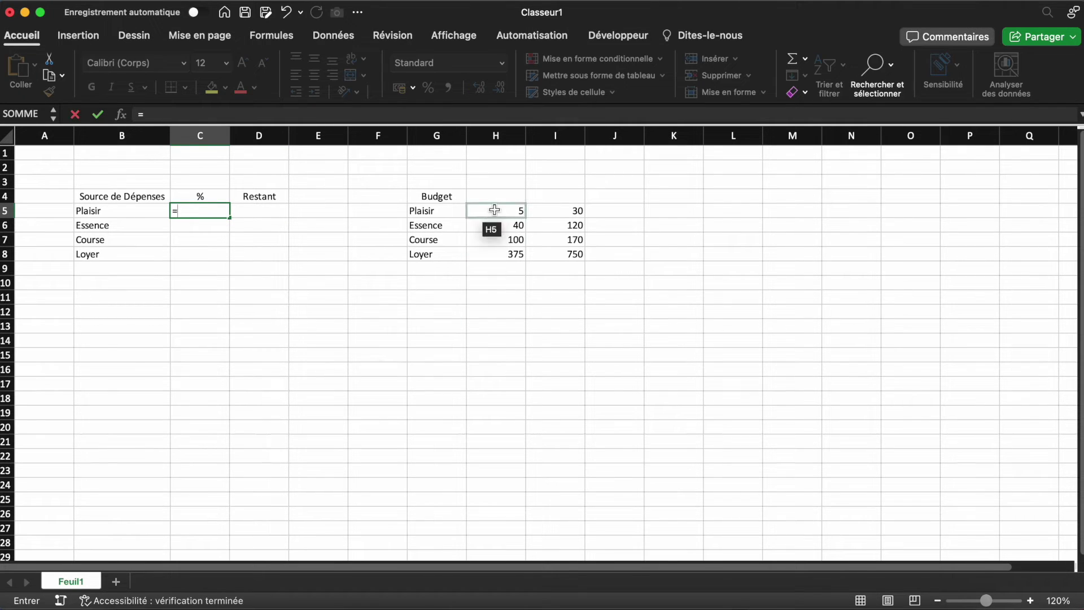
left_click(495, 210)
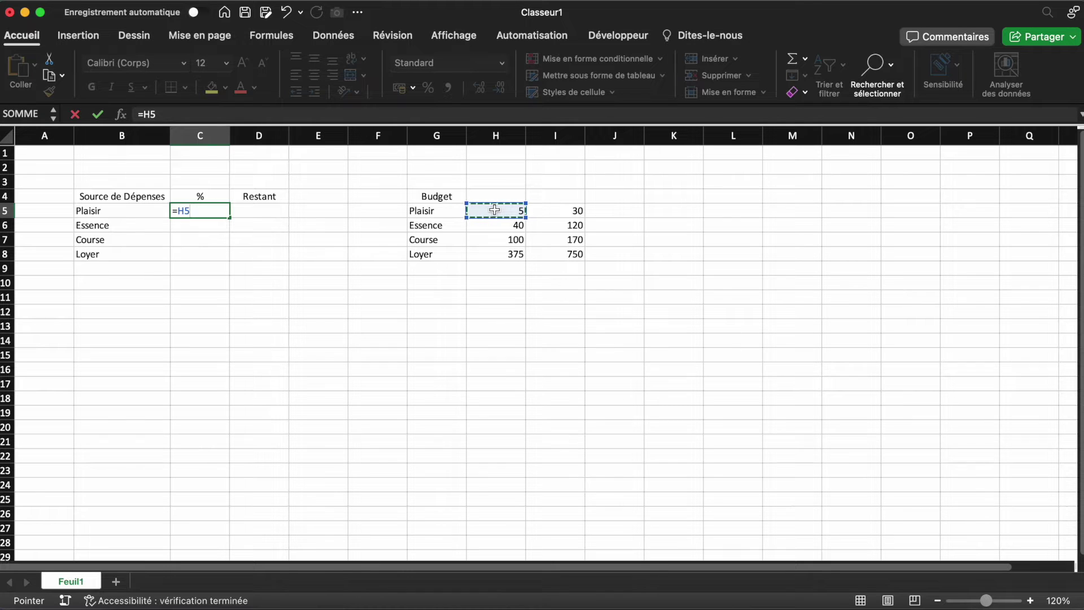
type("/")
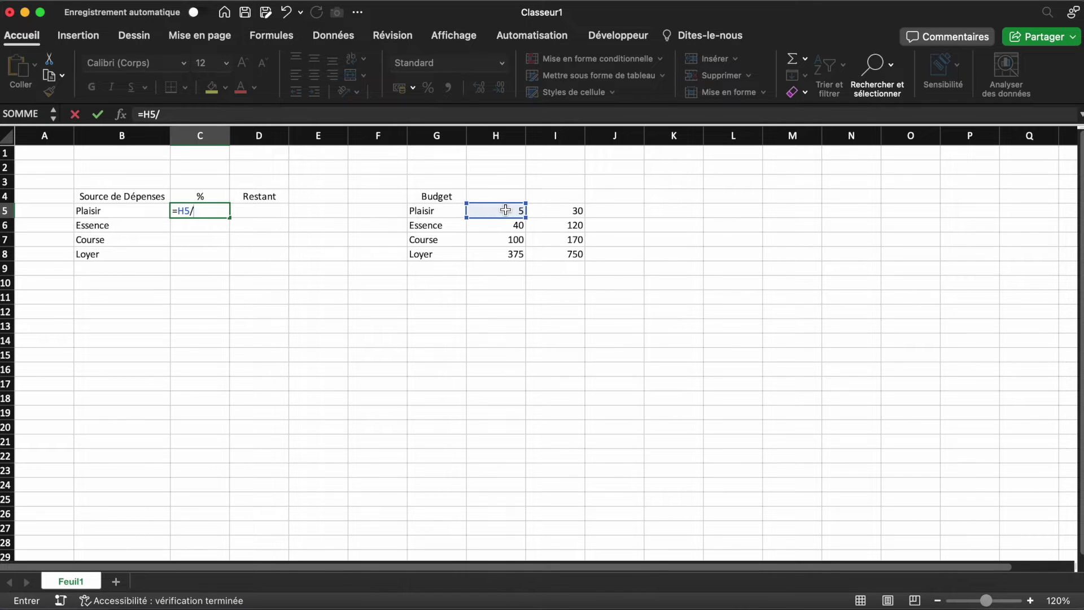
left_click(562, 215)
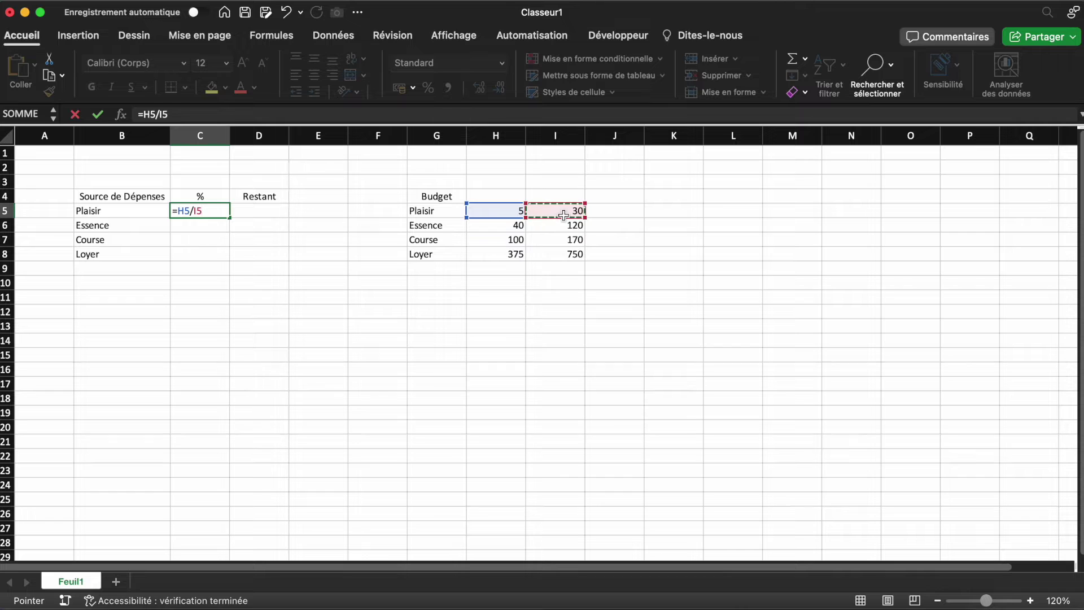
key("Return")
key("Up")
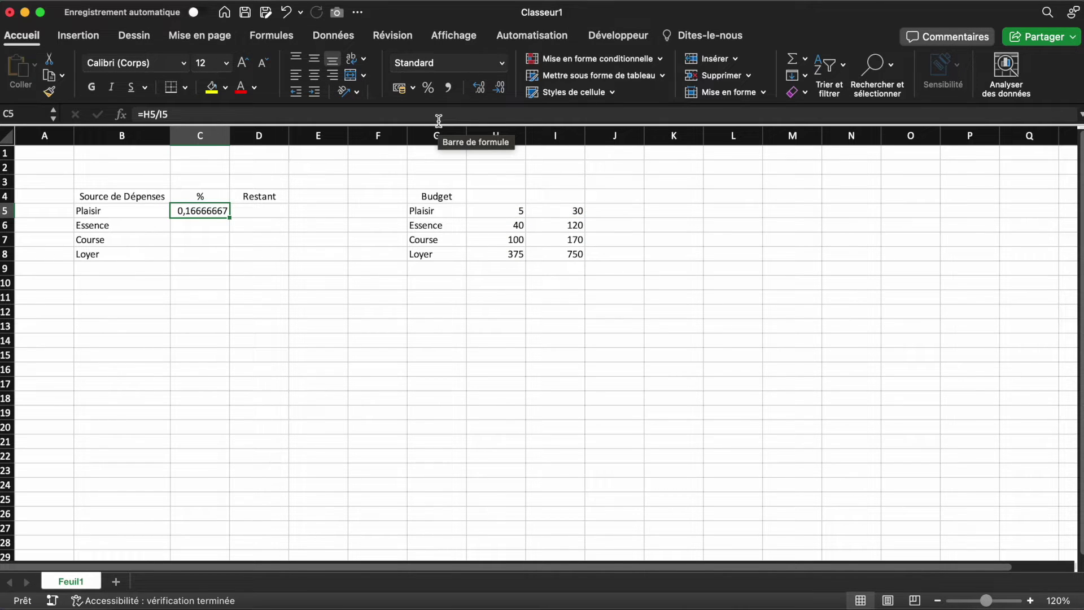
Format C5 as a percentage and fill its formula down to C8
left_click(429, 88)
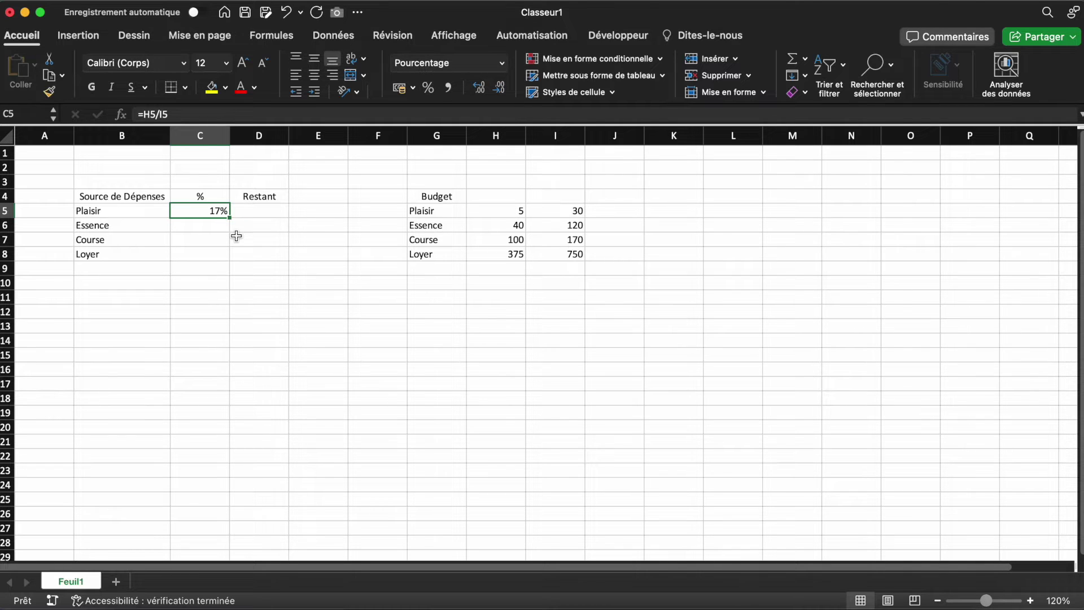
left_click_drag(229, 218, 227, 261)
left_click(264, 305)
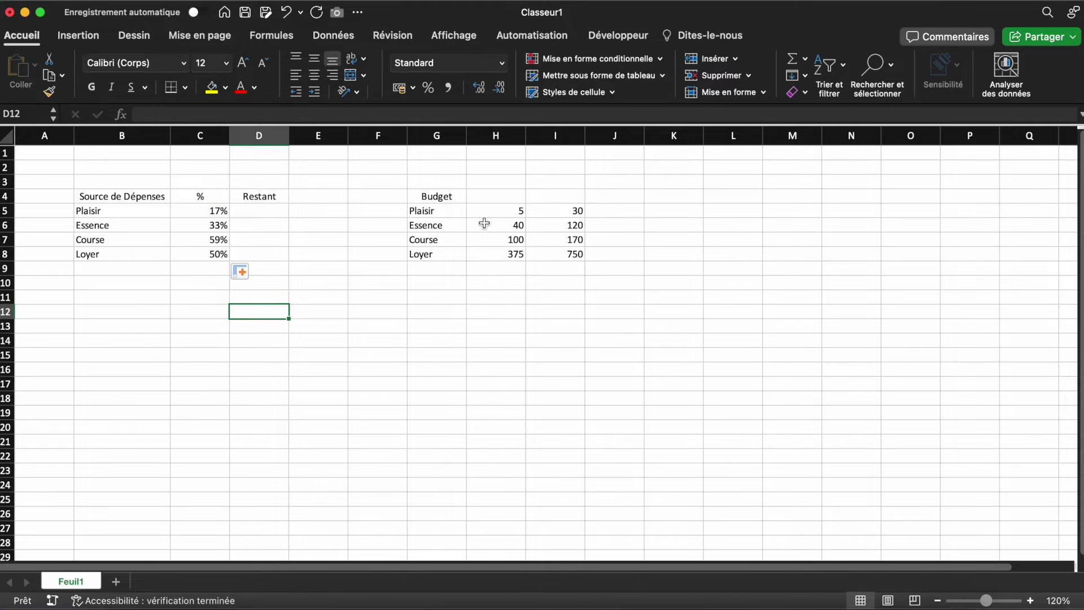
Change the Course amount in budget cell H7 to 80
left_click(494, 242)
type("80")
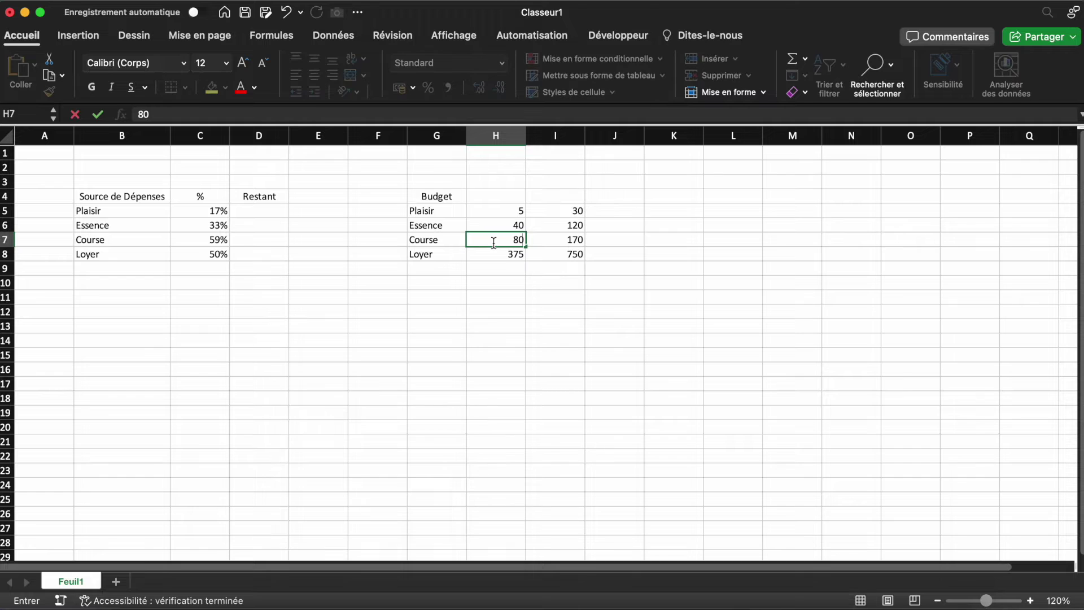
key("Return")
left_click(371, 326)
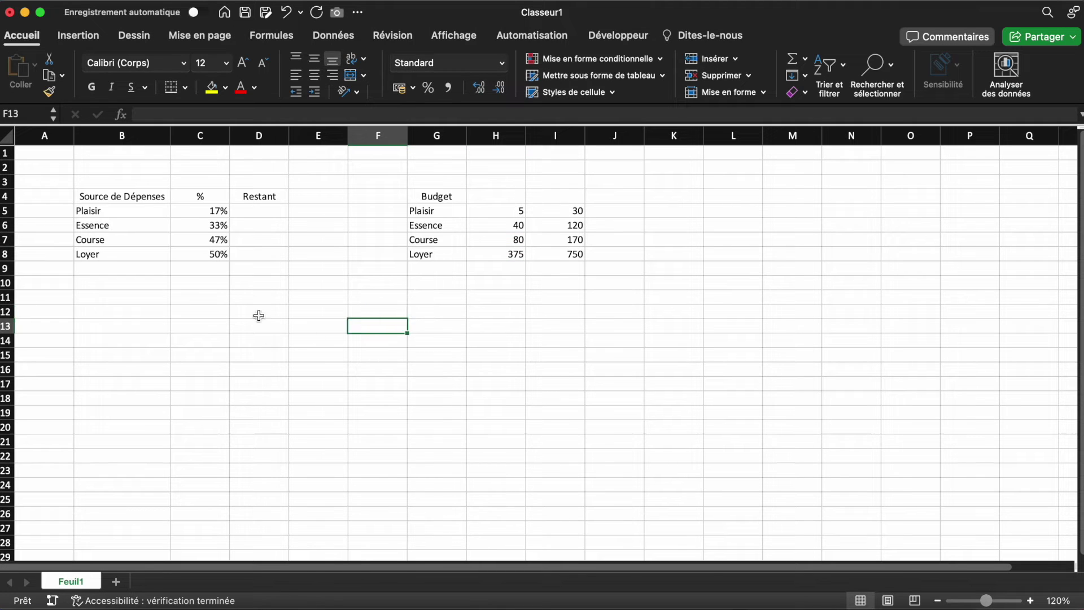
left_click(221, 211)
left_click_drag(221, 211, 219, 252)
left_click(281, 300)
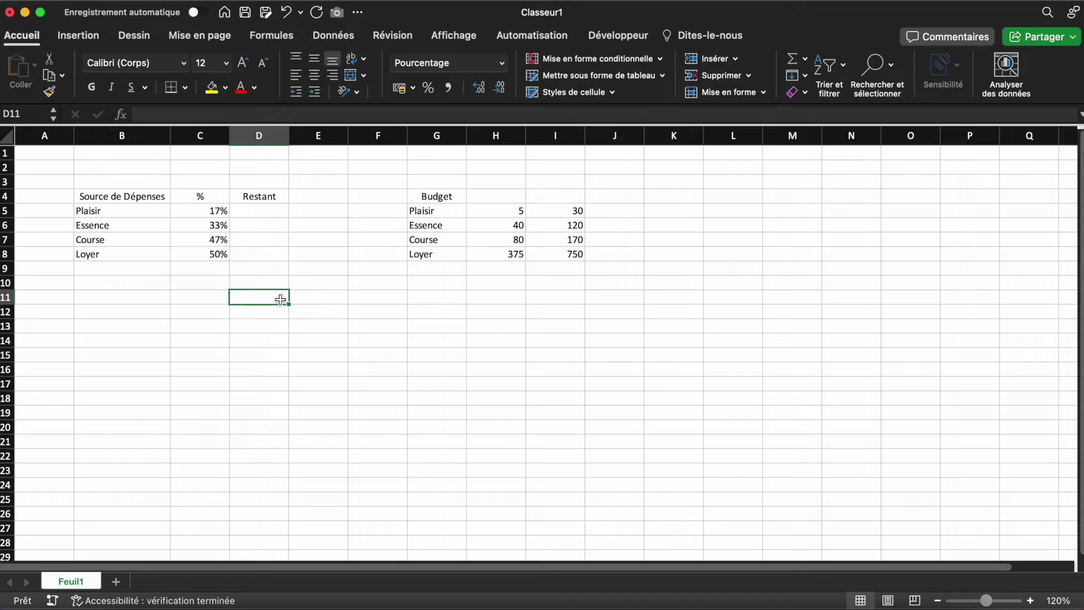
Calculate the remaining share for Plaisir in D5 with the formula =1-C5
left_click(264, 209)
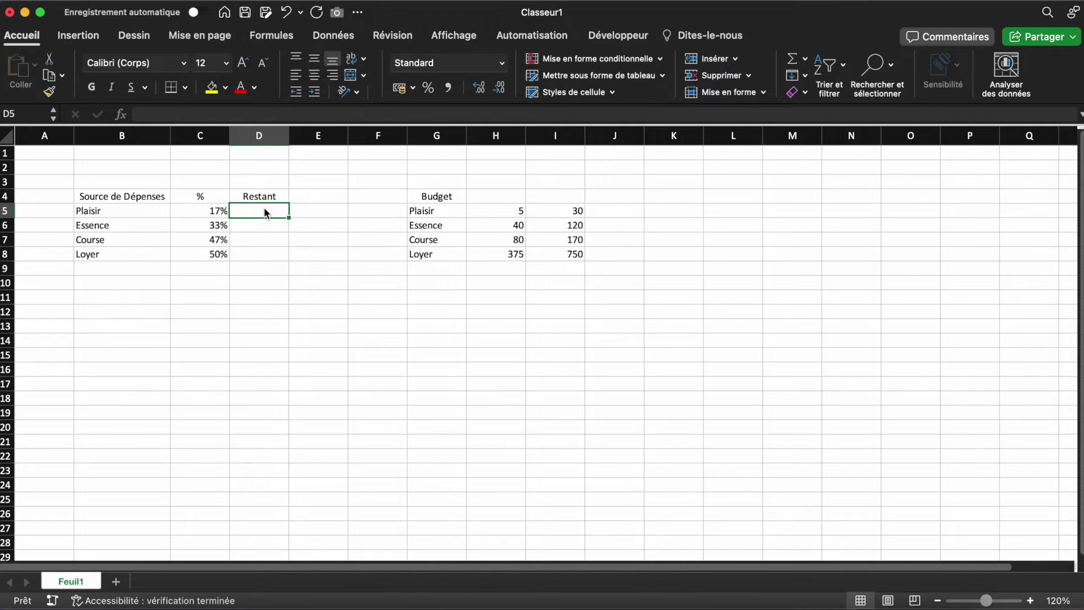
type("=1-")
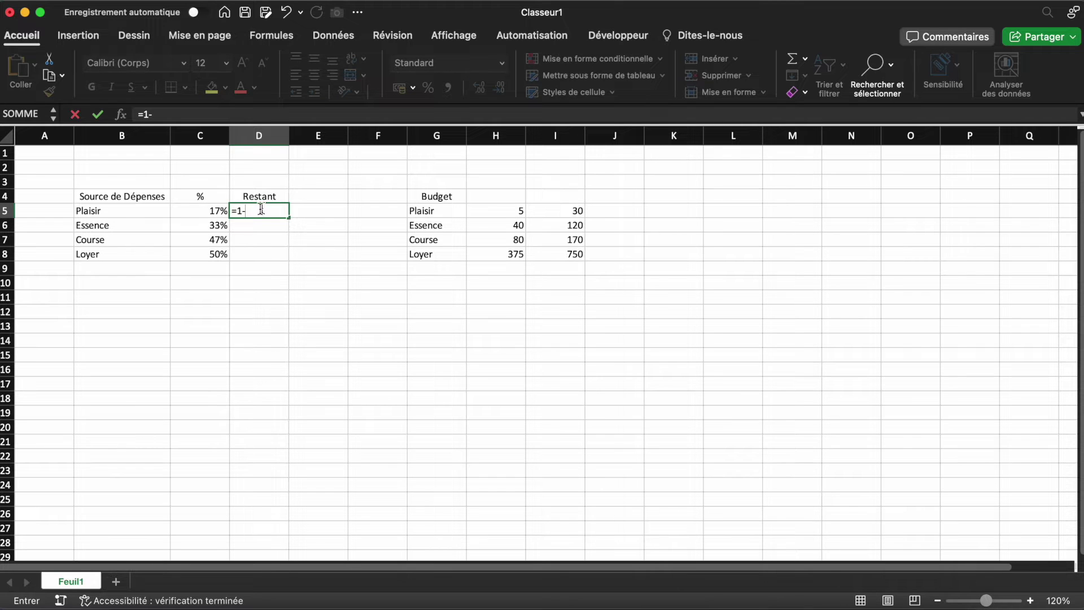
left_click(215, 211)
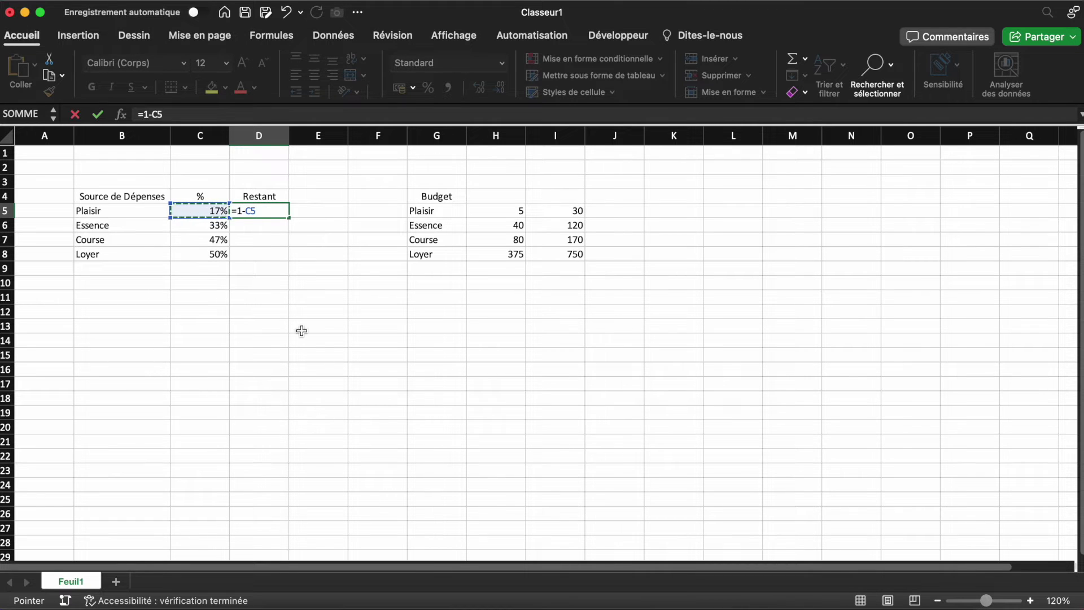
key("Return")
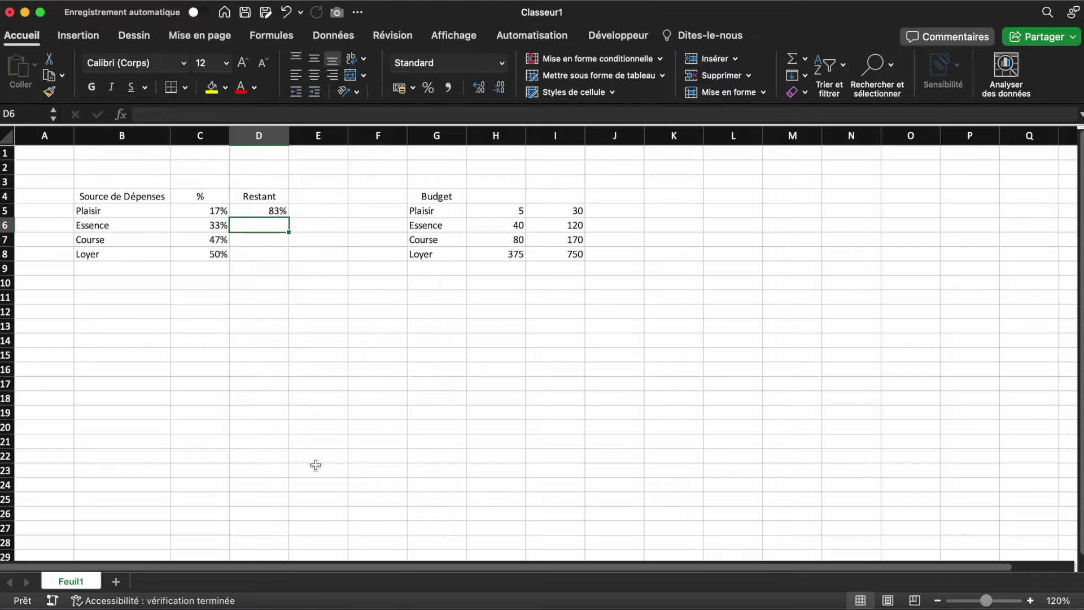
Fill the Restant formula from D5 down to D8
left_click(277, 211)
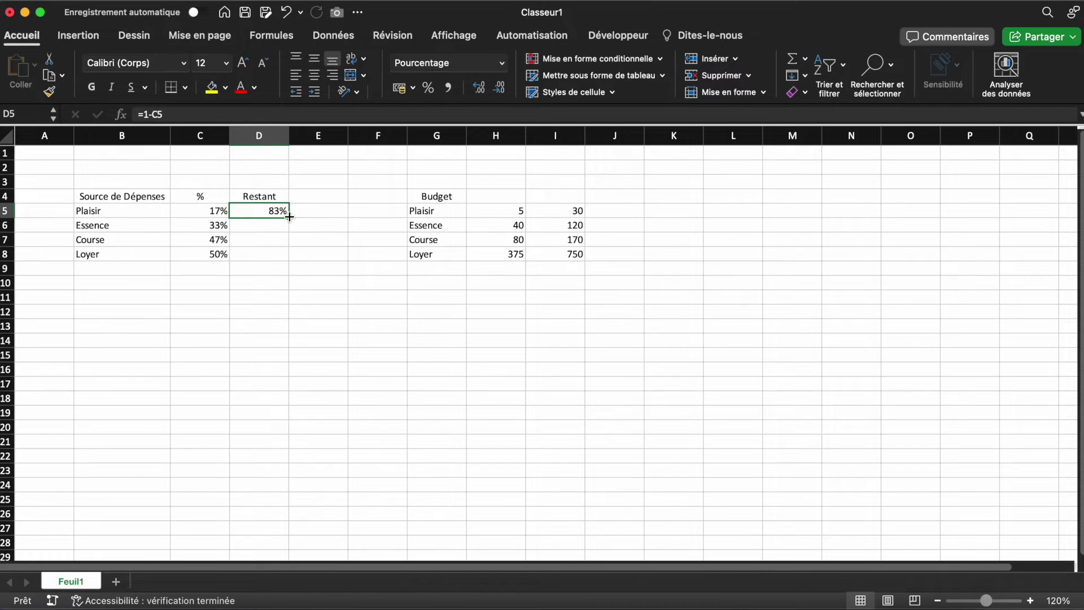
left_click_drag(288, 216, 283, 261)
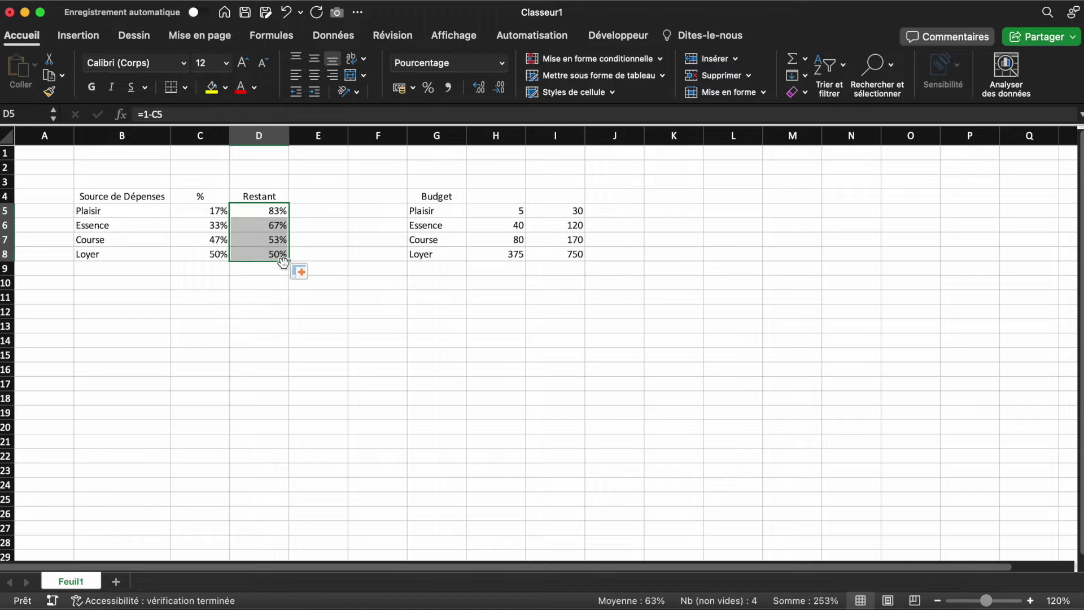
left_click(278, 314)
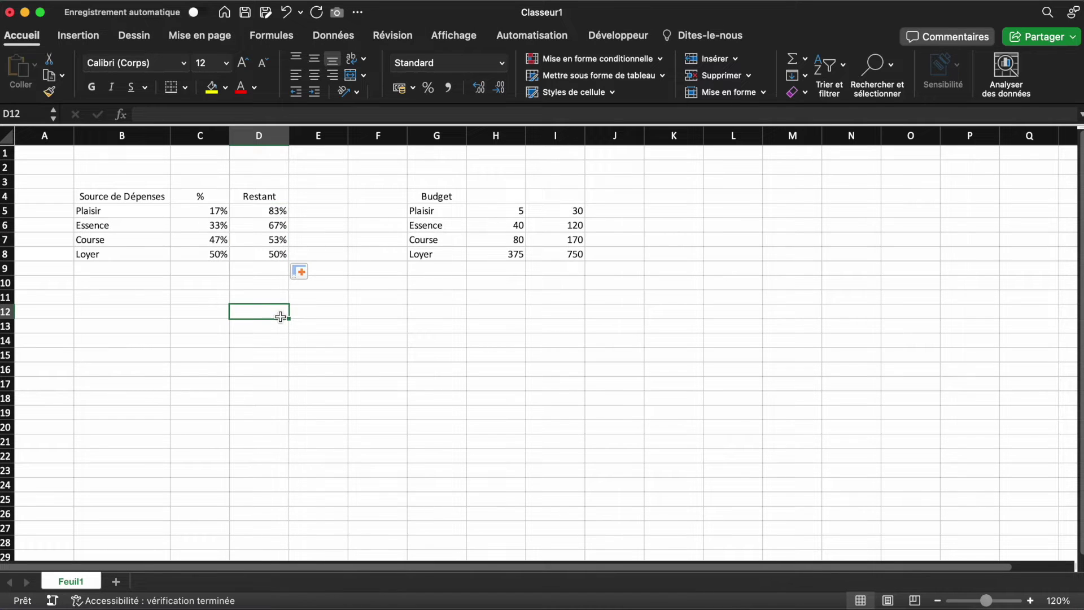
left_click(221, 387)
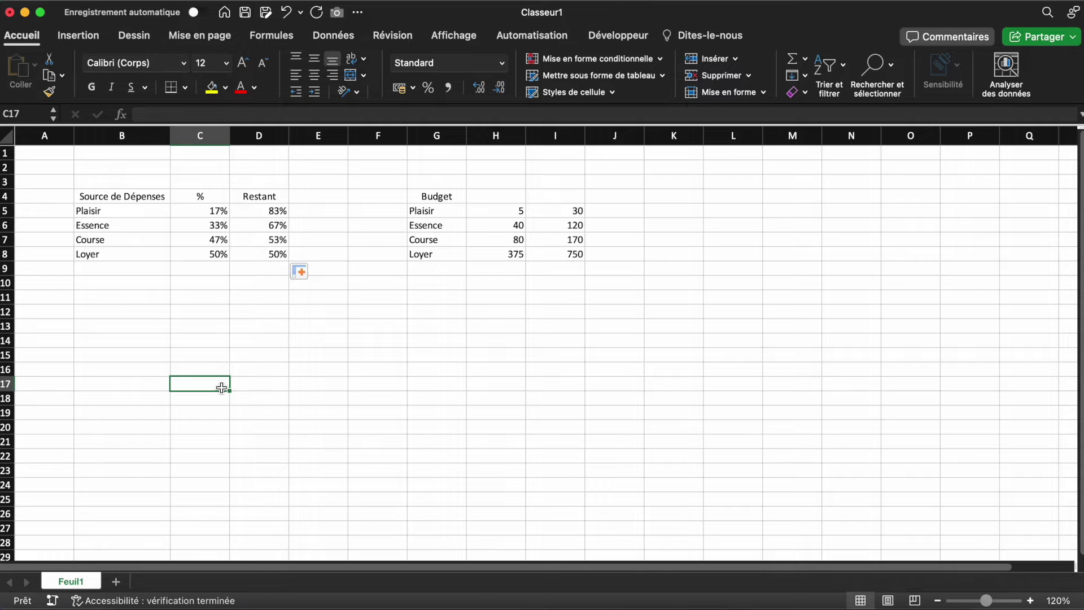
Insert a doughnut chart from the expense table B4:D8 and place it below the table
left_click_drag(135, 194, 281, 255)
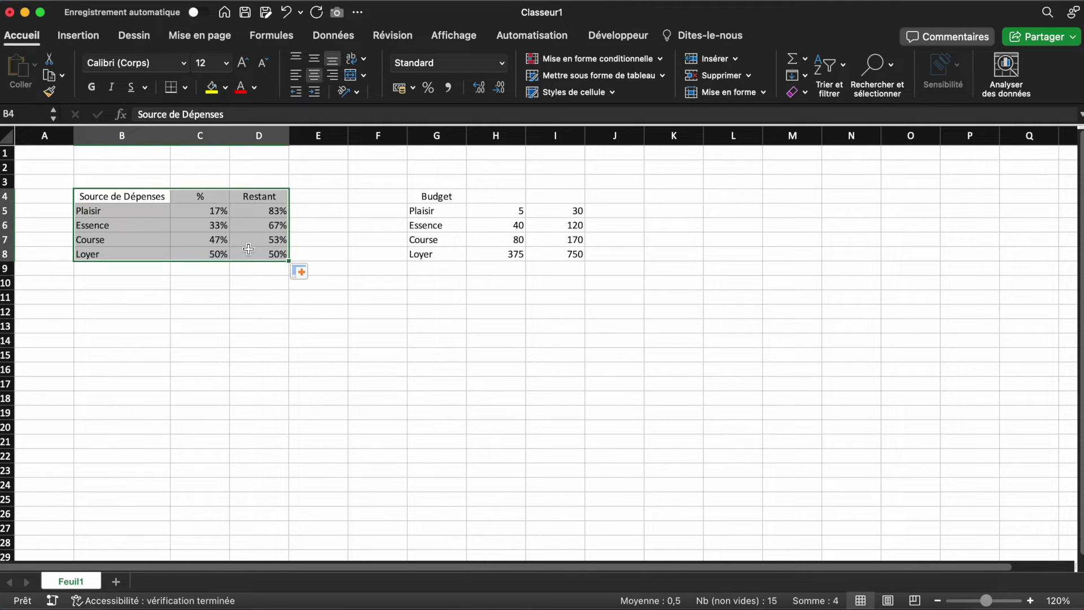
left_click(93, 38)
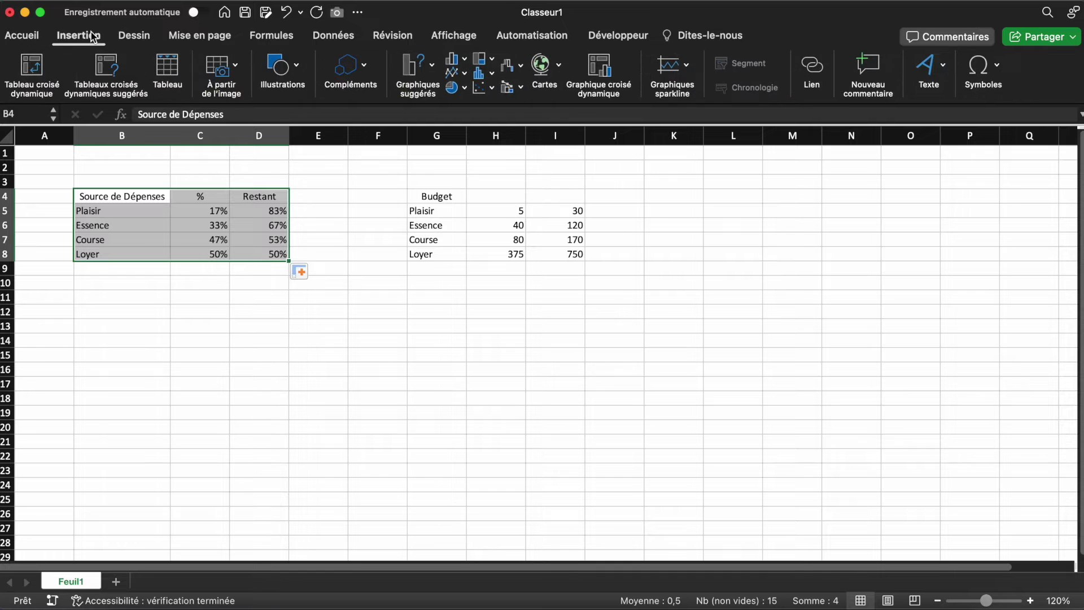
left_click(464, 90)
left_click(490, 317)
left_click_drag(490, 317, 387, 346)
Delete the title and the legend from the doughnut chart
left_click(319, 324)
key("Delete")
left_click(327, 492)
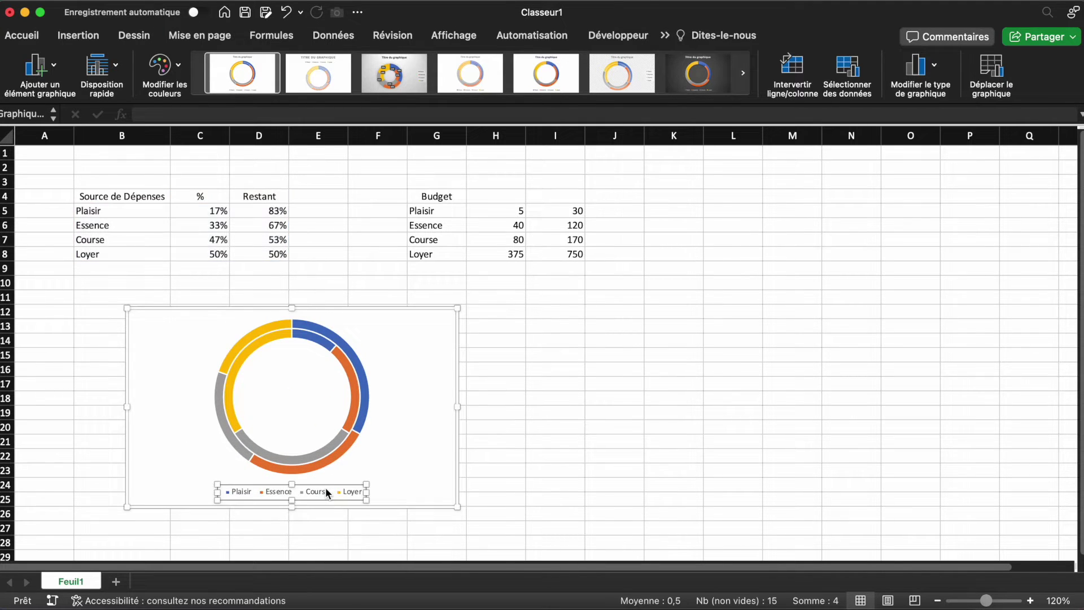
key("Delete")
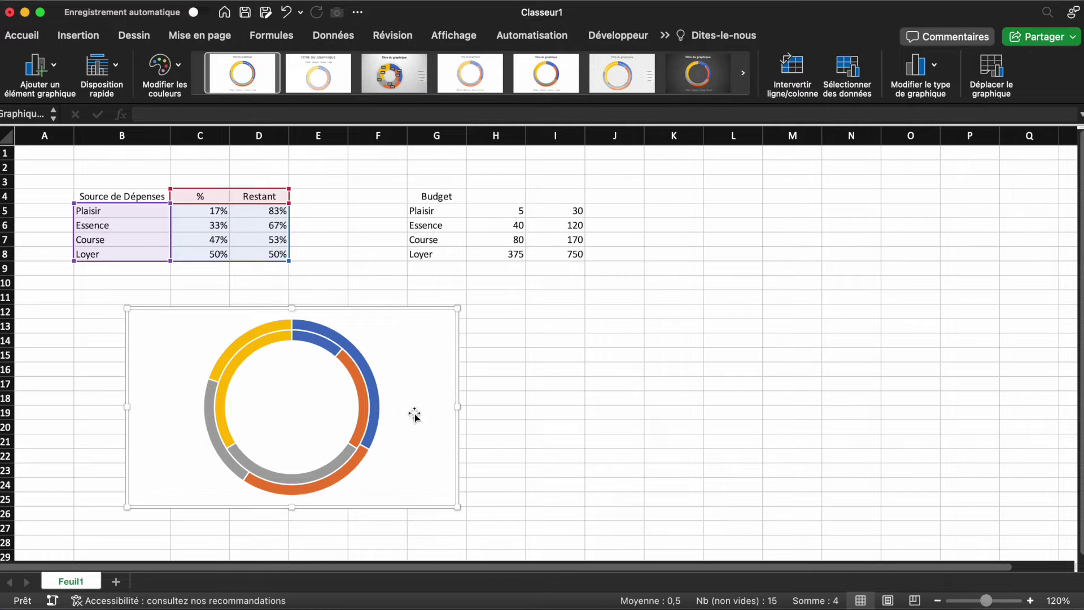
Switch the chart's rows and columns so that each expense forms its own ring
left_click(407, 357)
left_click(793, 67)
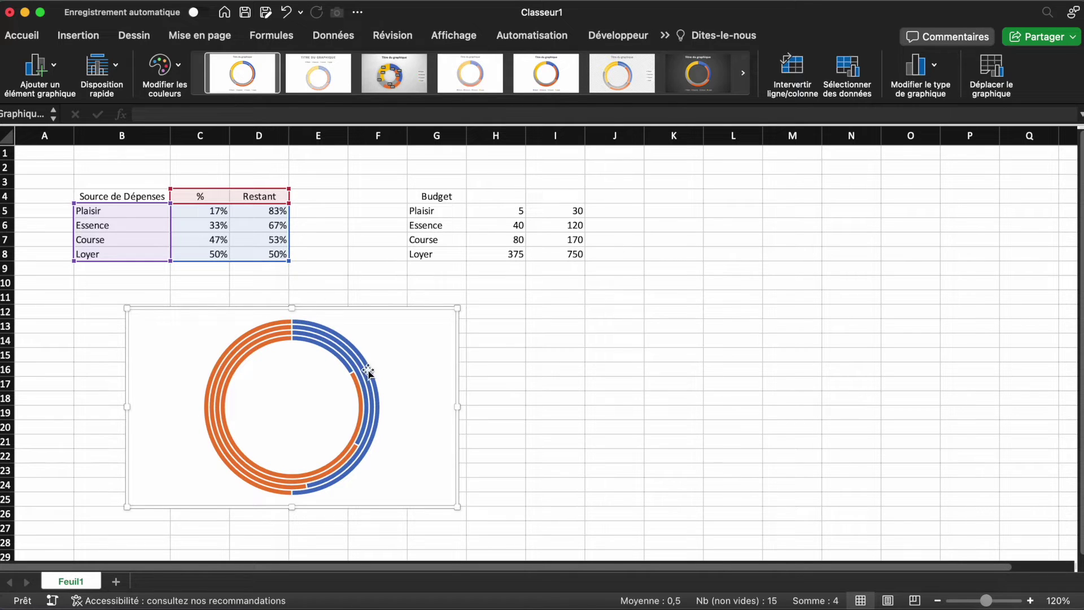
Set the ring thickness option (Épaisseur de l'anneau) of the chart series to 50%
double_click(414, 448)
left_click(399, 301)
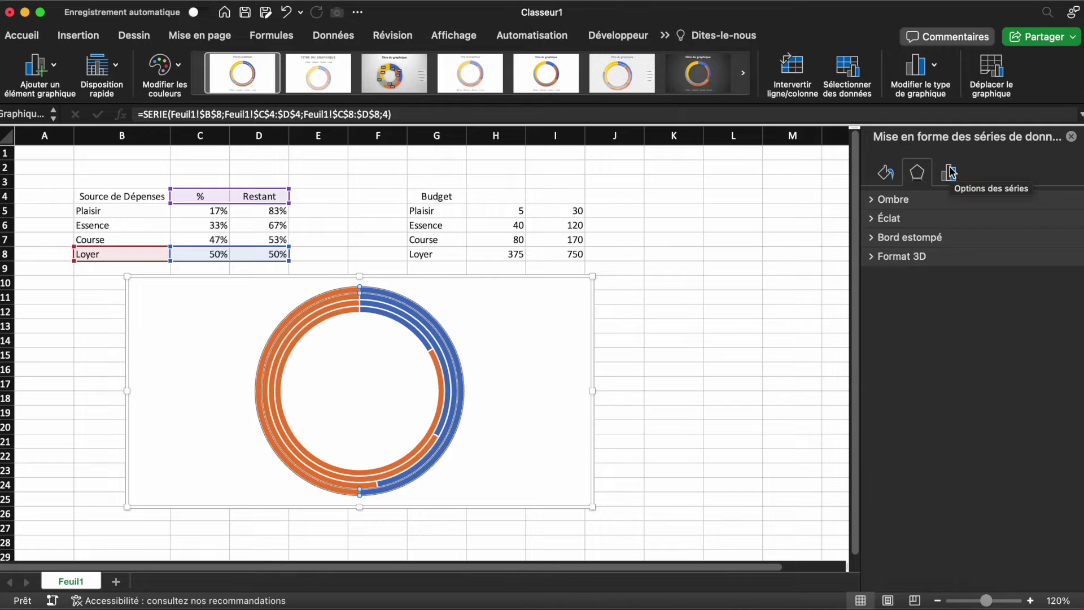
left_click(951, 171)
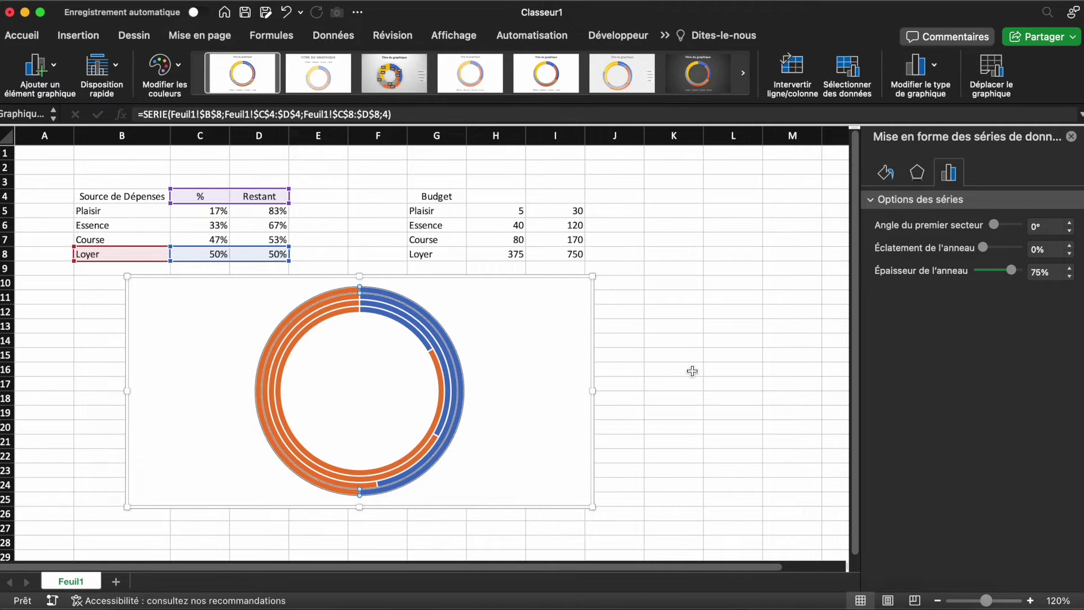
double_click(1048, 270)
type("50")
key("Return")
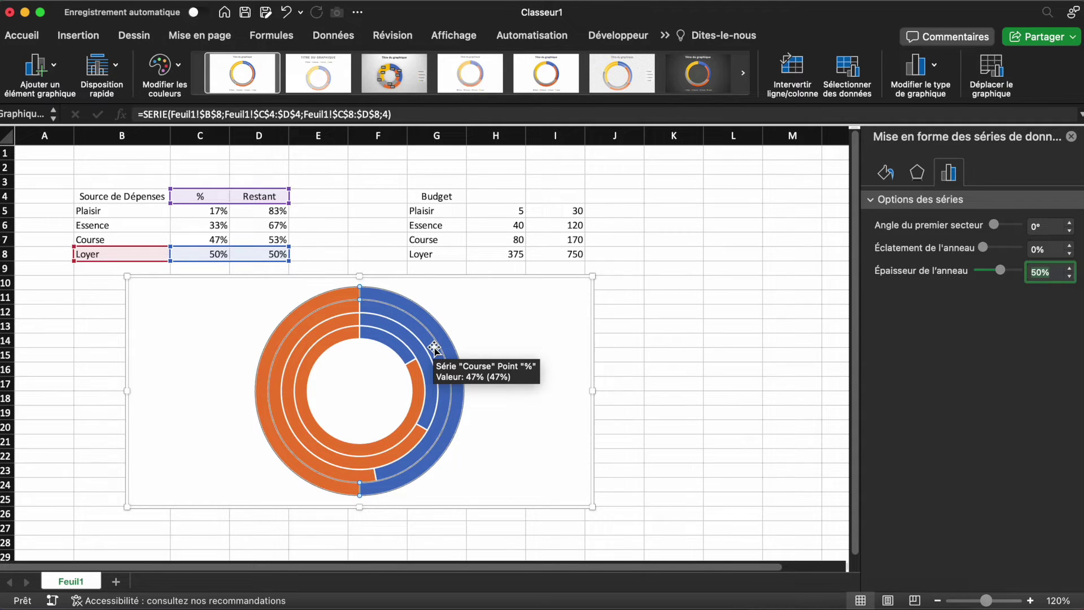
Fill the Restant segment of the innermost ring (Plaisir) with solid white
left_click(395, 454)
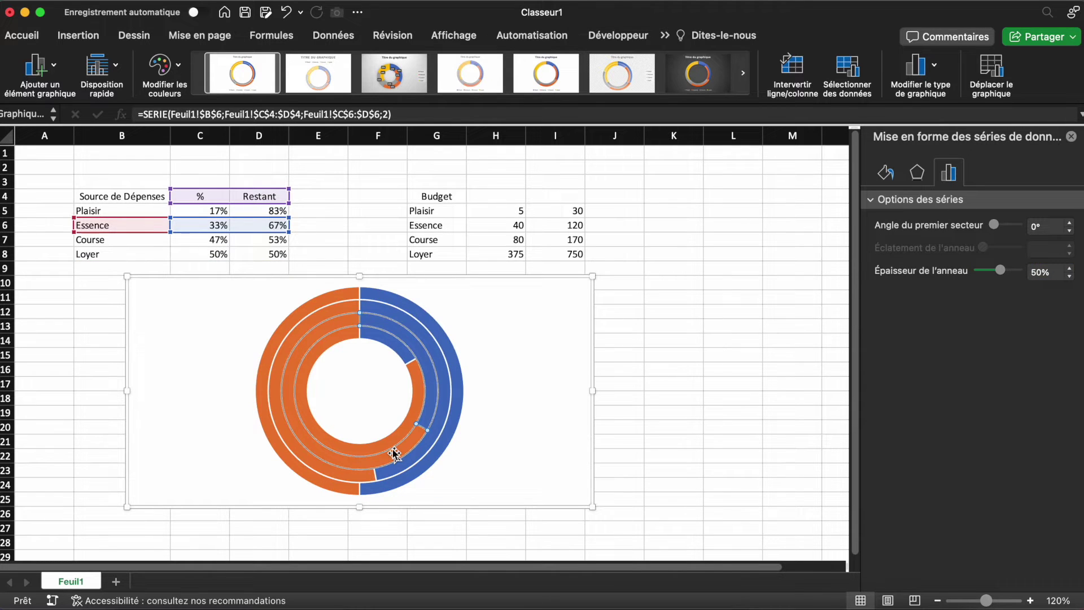
left_click(350, 333)
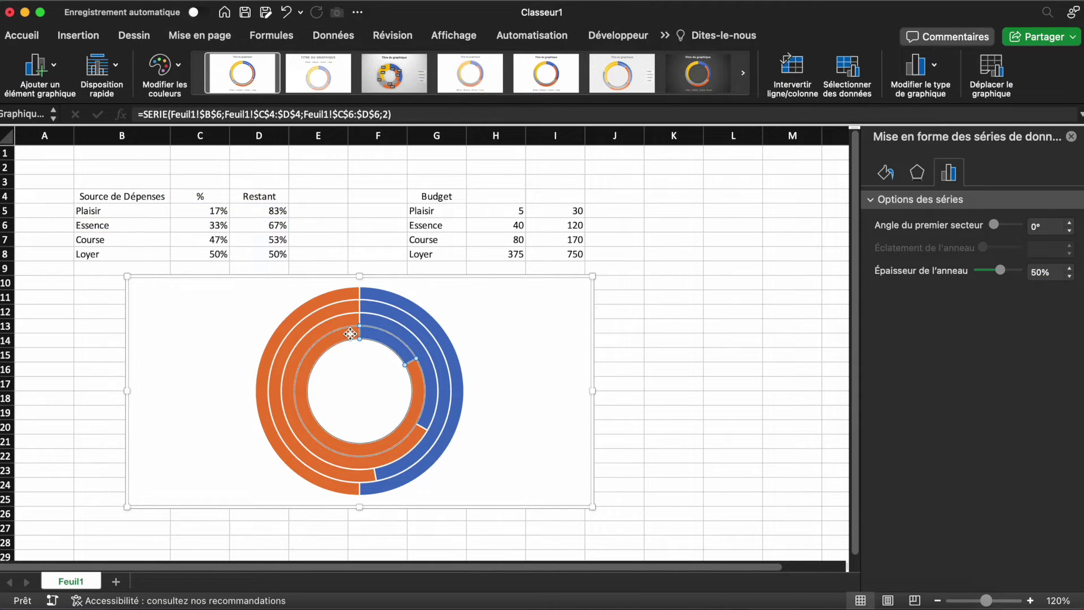
left_click(350, 334)
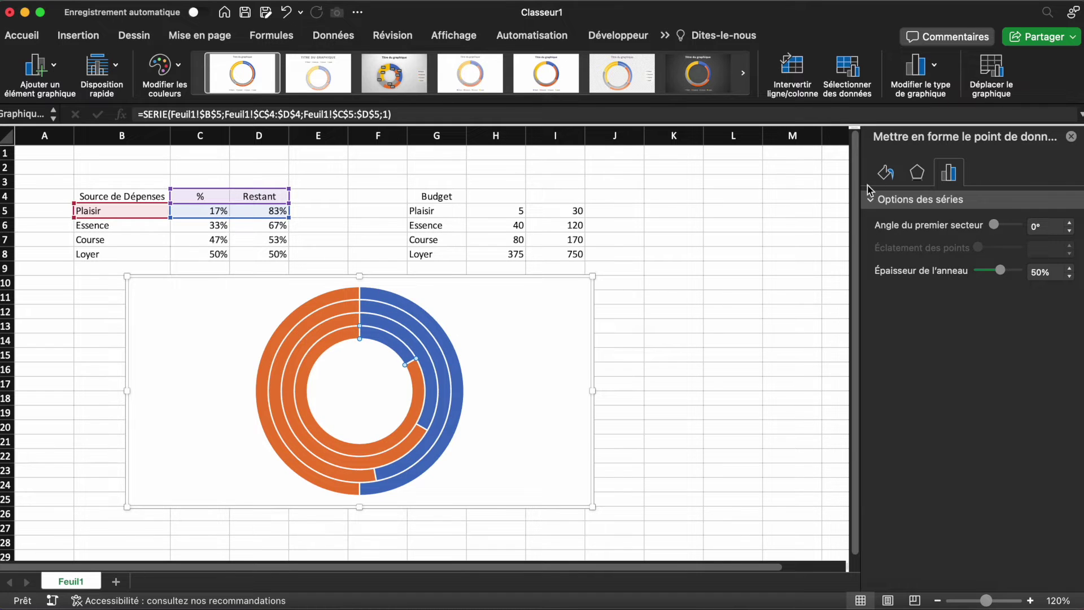
left_click(883, 178)
left_click(877, 207)
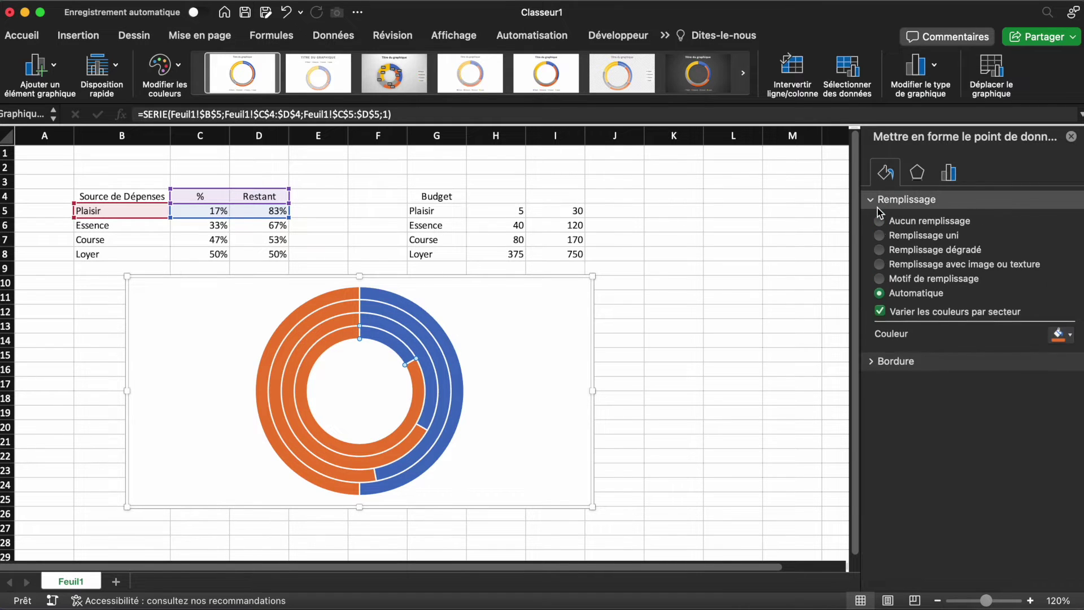
left_click(1065, 339)
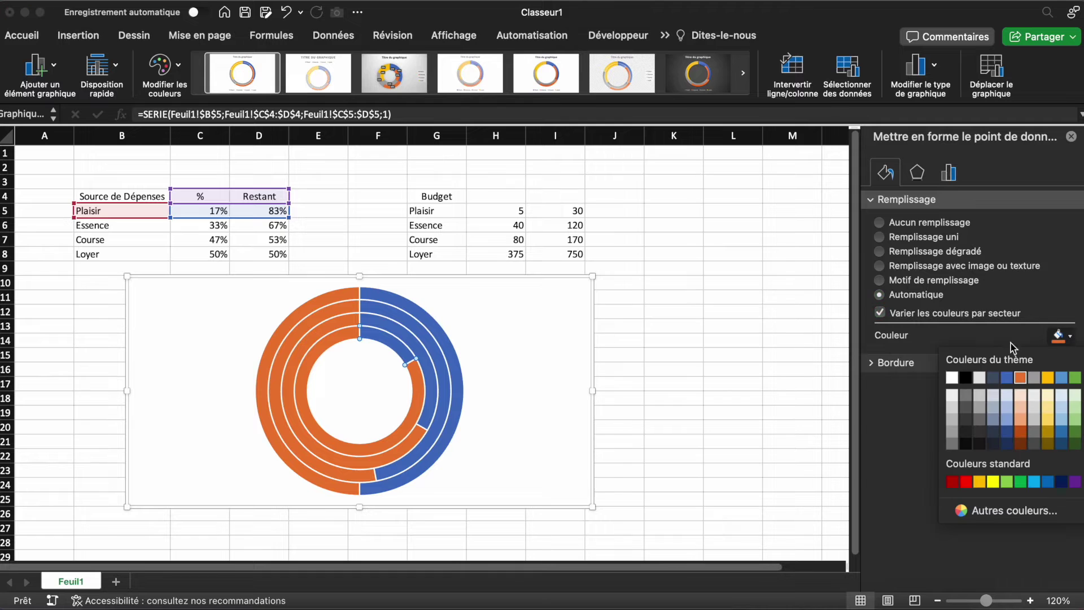
left_click(951, 377)
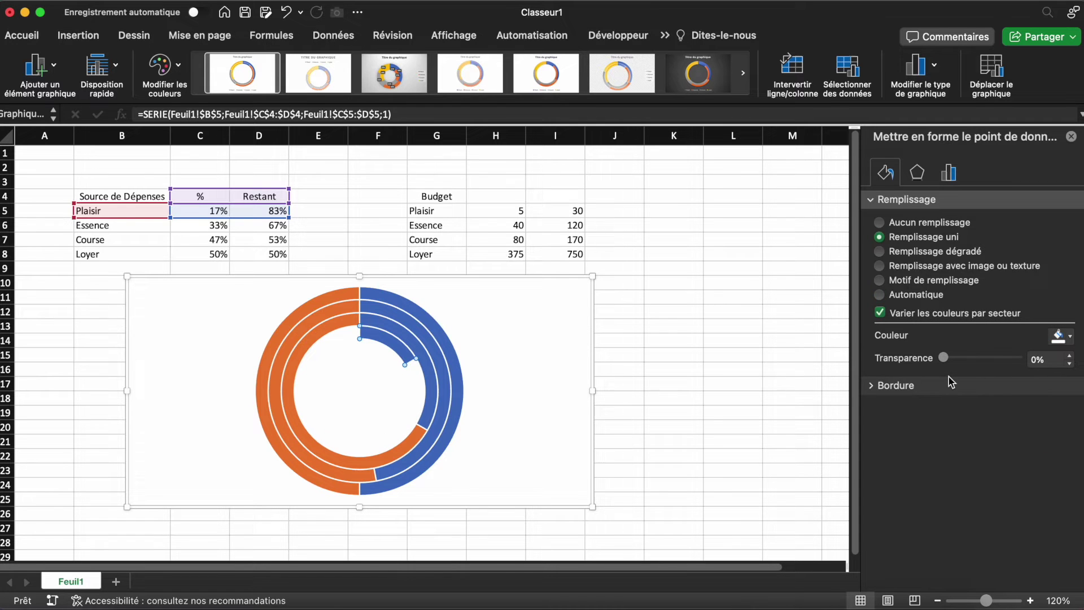
left_click(345, 322)
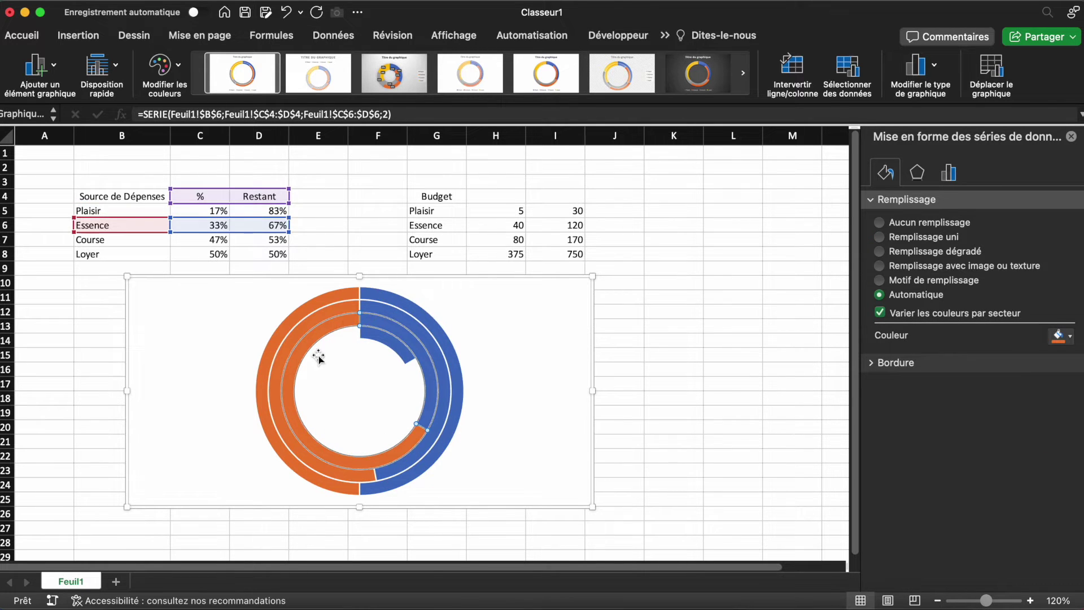
left_click(1064, 338)
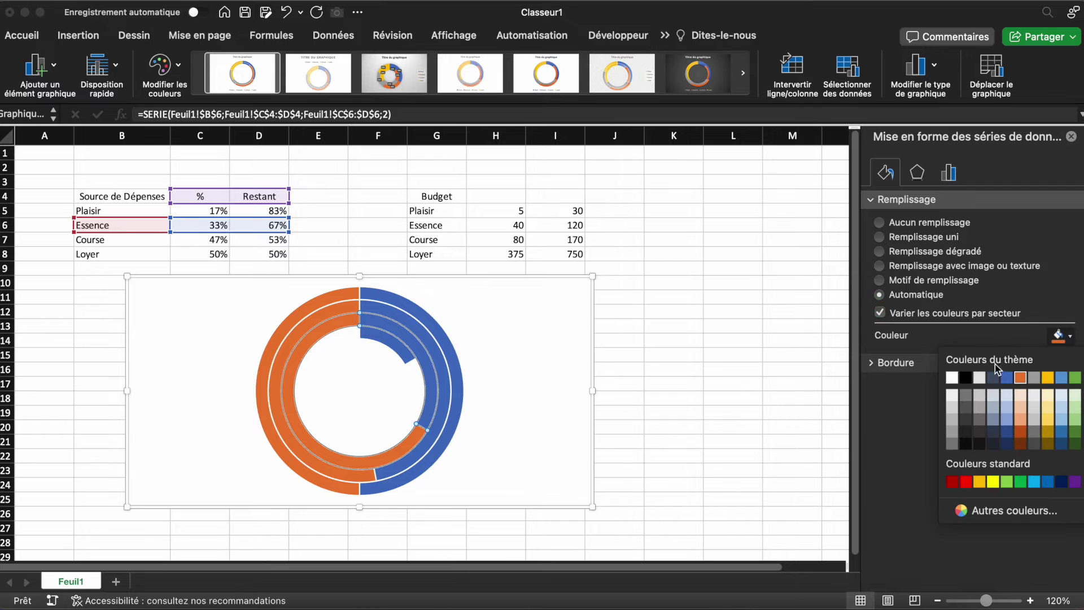
left_click(951, 377)
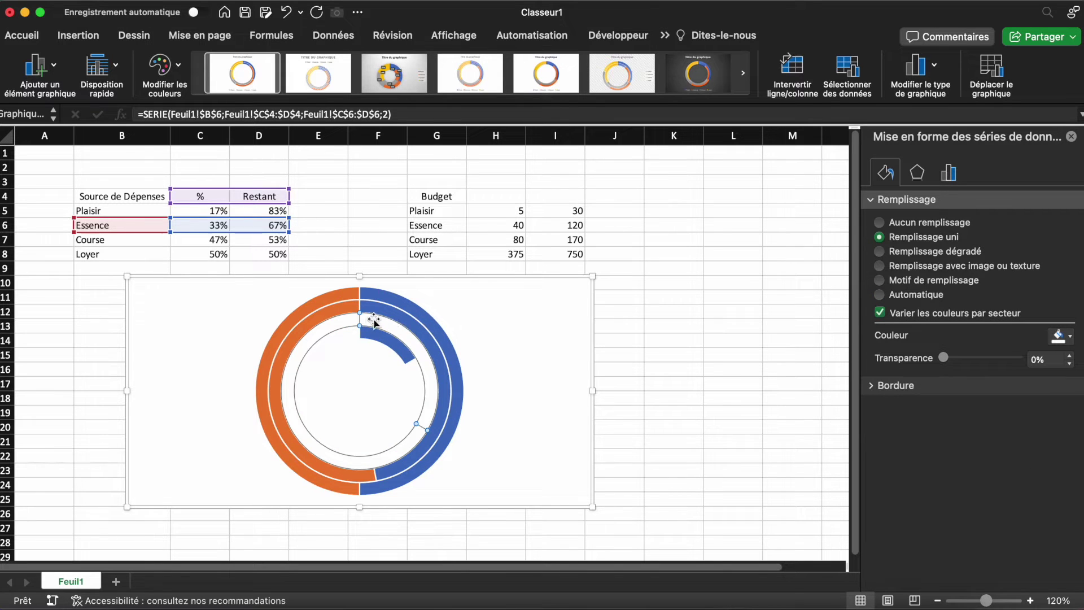
key("super+z")
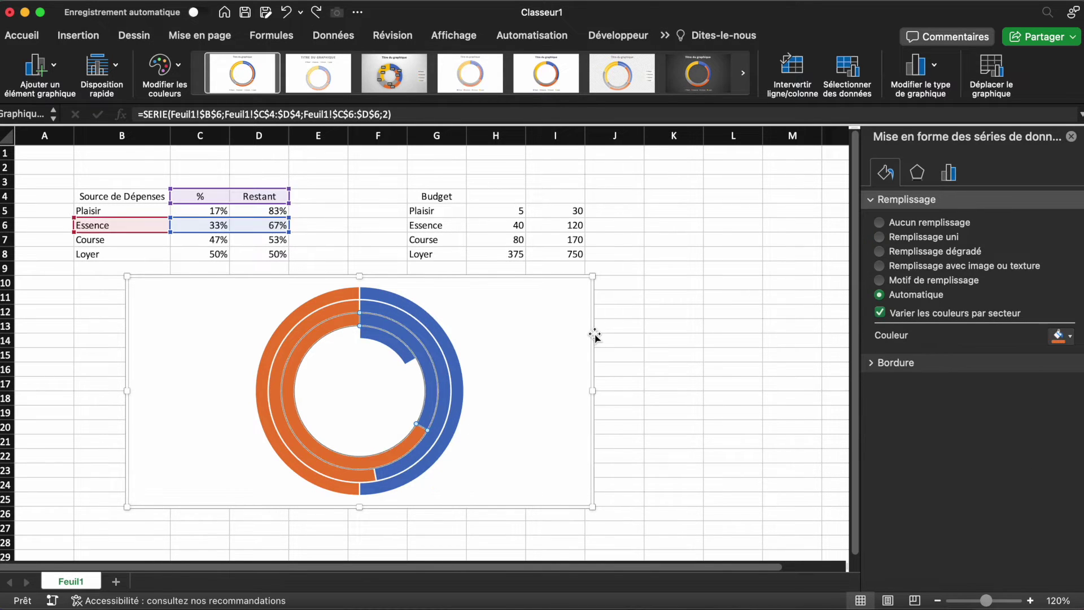
Set the Restant segments of the Essence, Course and Loyer rings to no fill (Aucun remplissage)
left_click(341, 328)
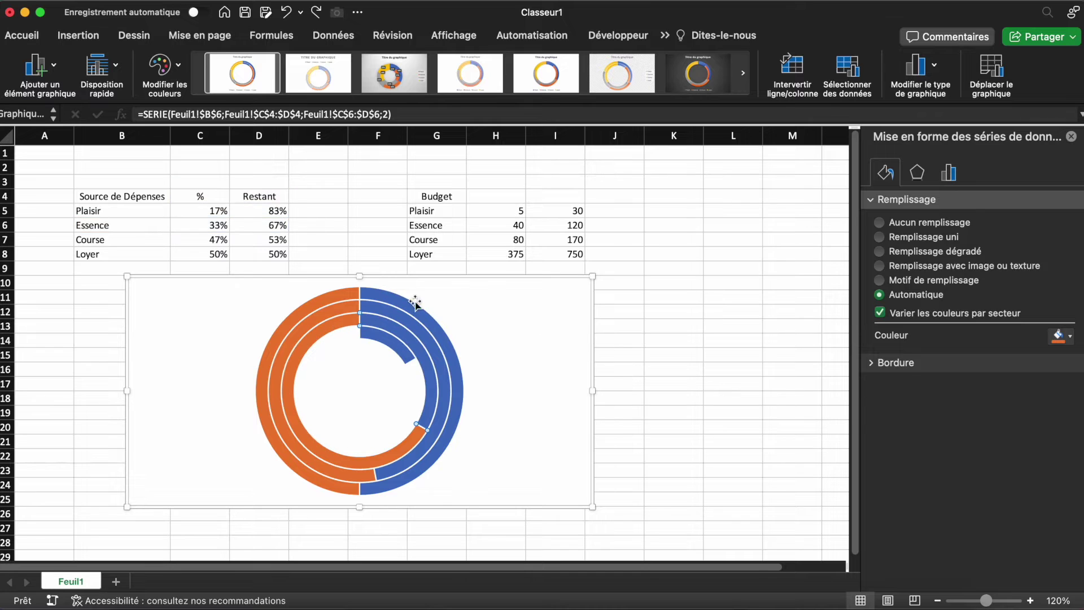
left_click(886, 224)
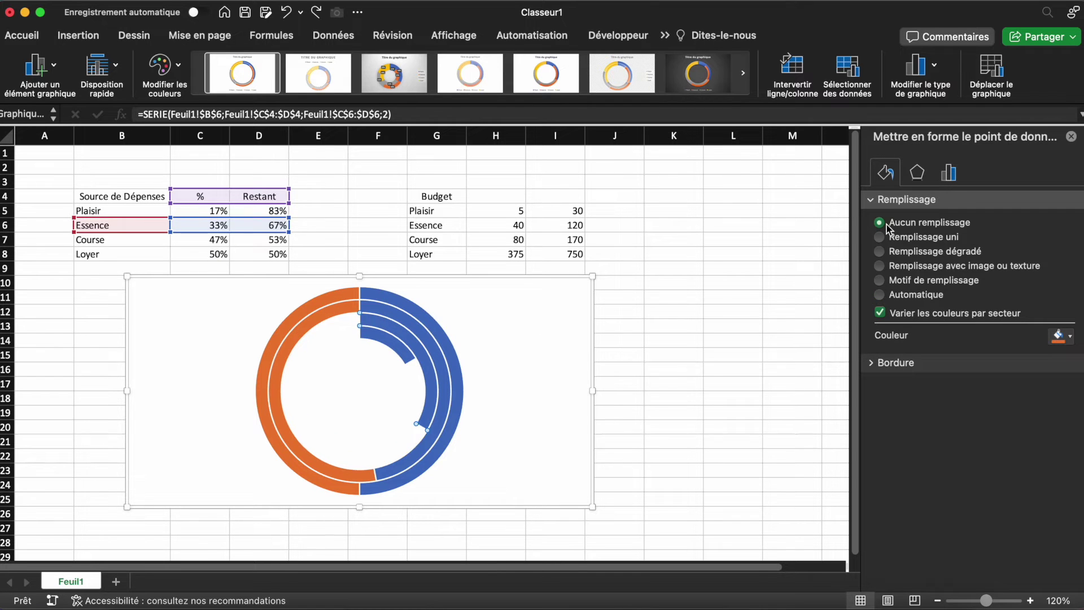
left_click(316, 320)
left_click(335, 307)
left_click(336, 307)
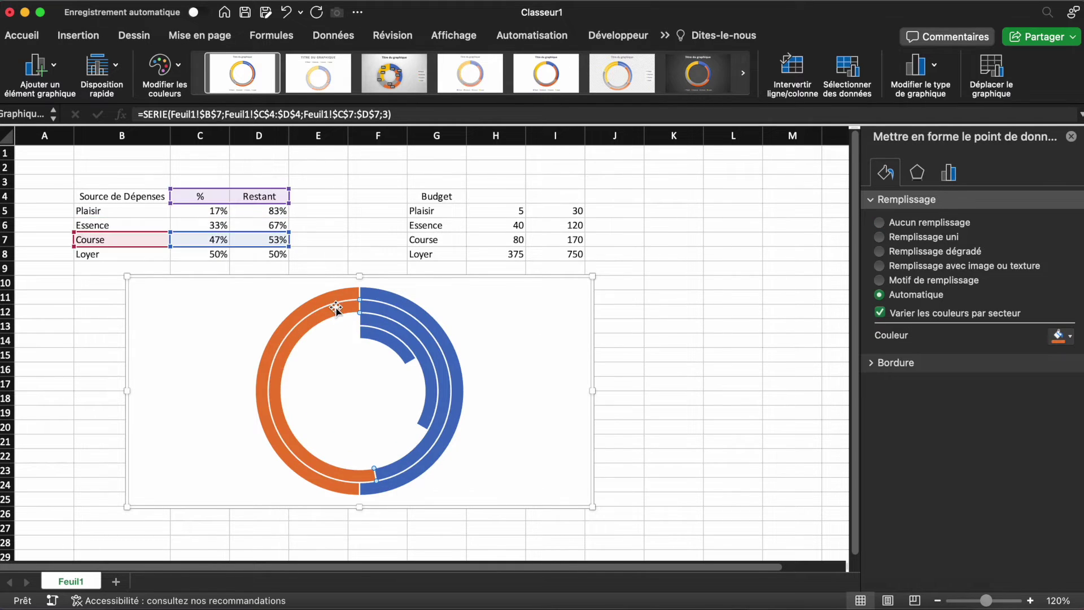
left_click(941, 222)
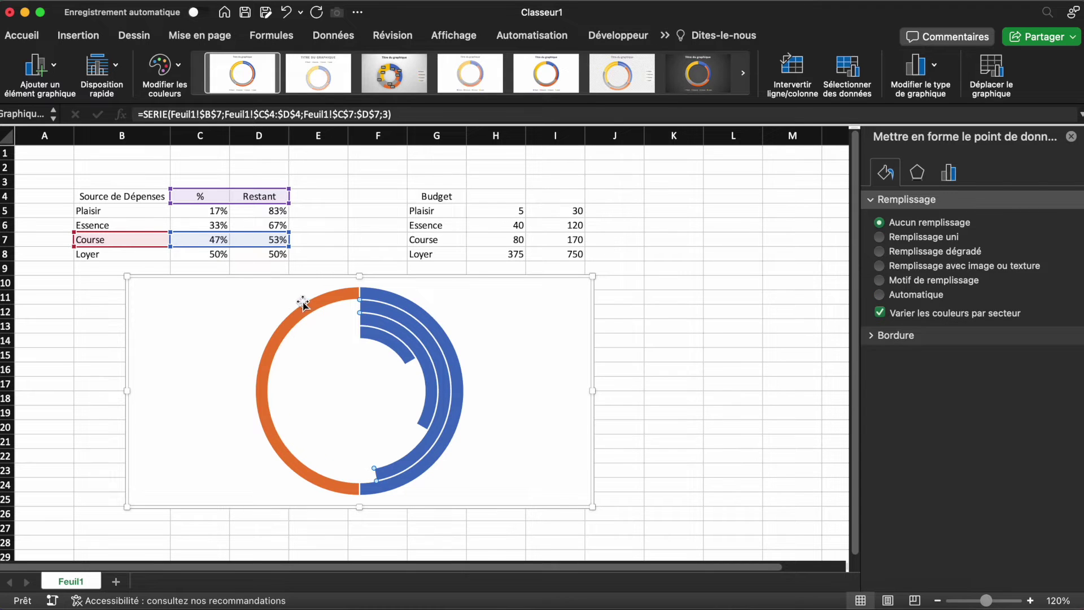
left_click(330, 295)
left_click(329, 294)
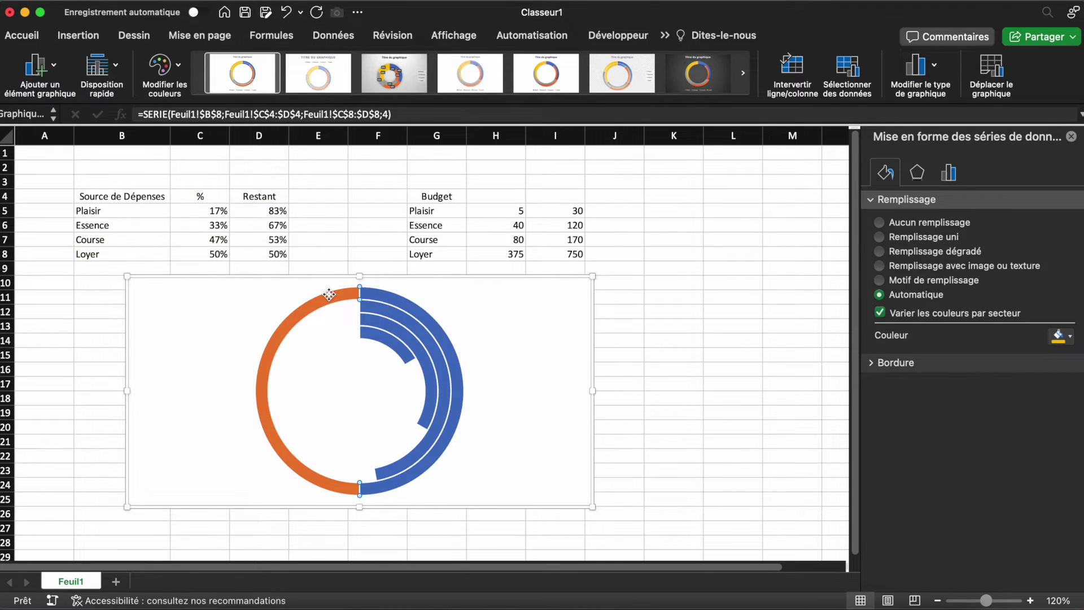
left_click(896, 224)
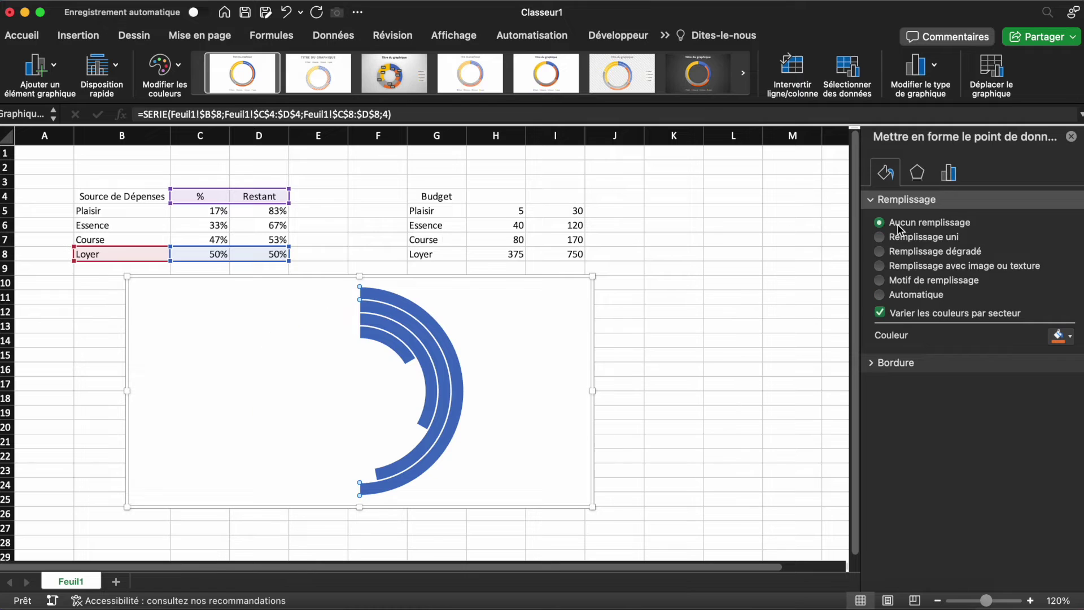
left_click(499, 384)
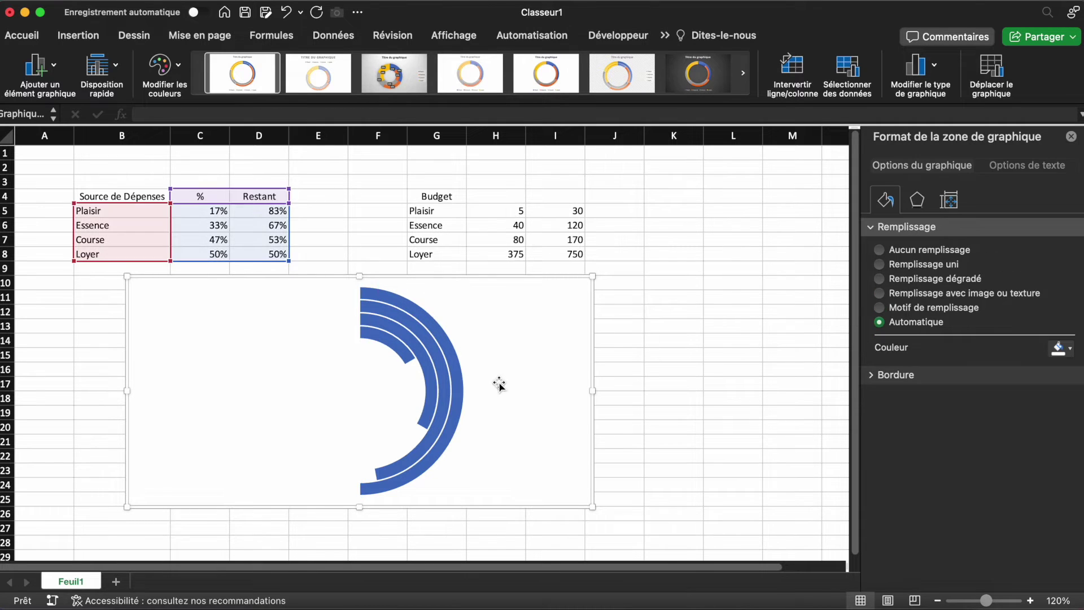
Set the Loyer percentage in C8 to 70% and the Course percentage in C7 to 60%
left_click(215, 252)
type("70")
key("Tab")
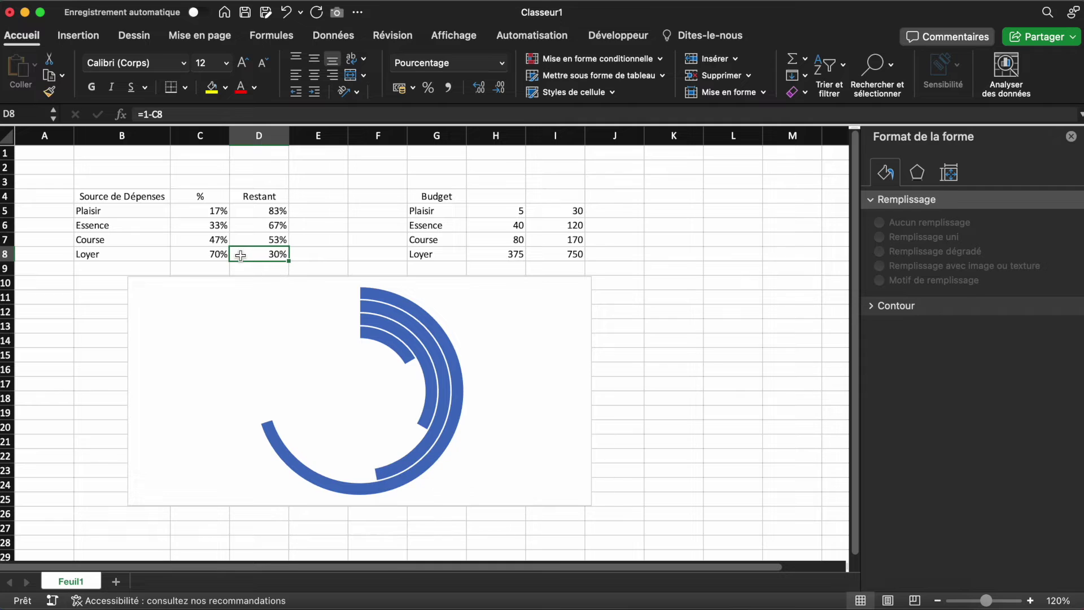
left_click(216, 241)
type("69")
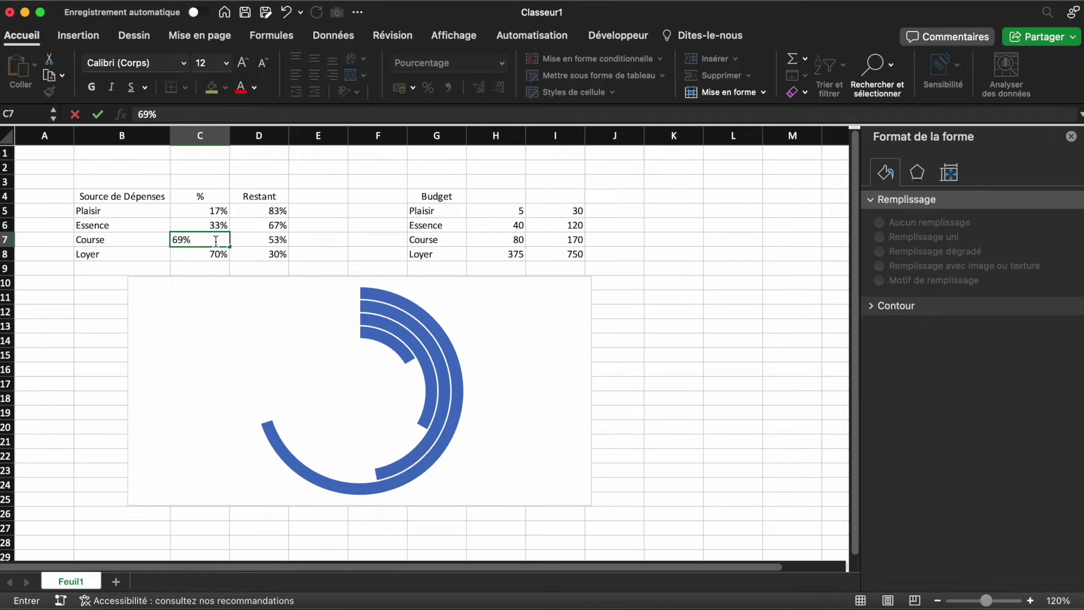
key("BackSpace")
type("0")
key("Return")
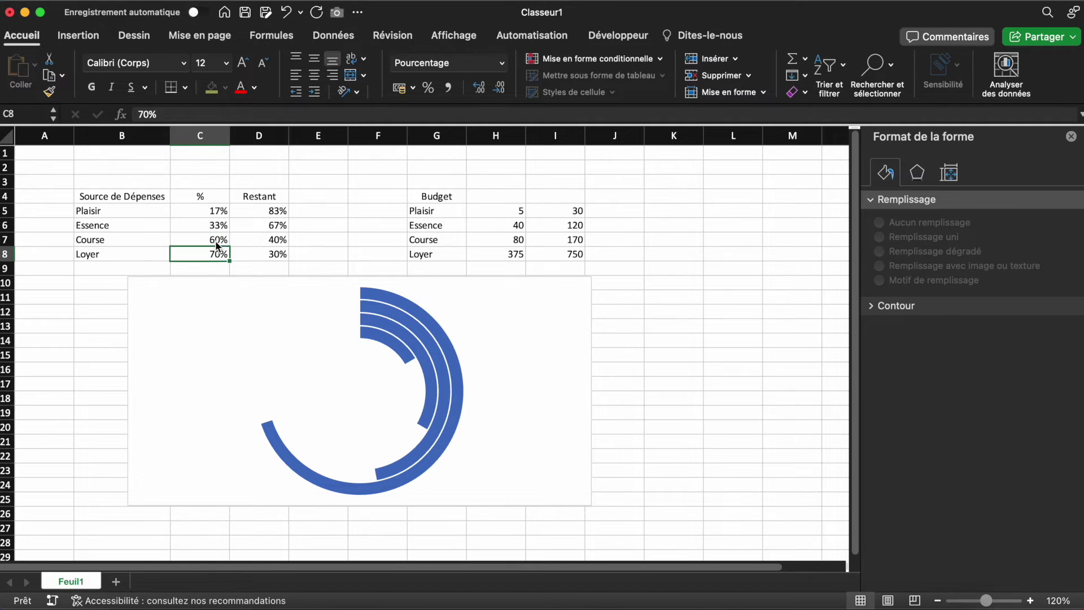
Insert a text box reading "Plaisir" beside the start of the outermost ring and right-align its text
left_click(562, 388)
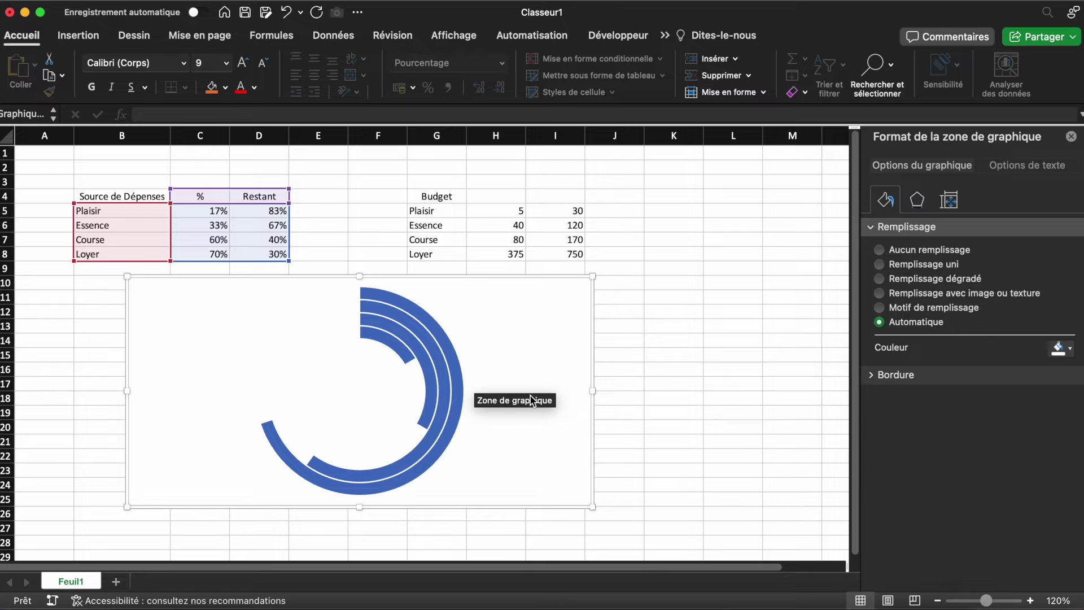
left_click(1071, 136)
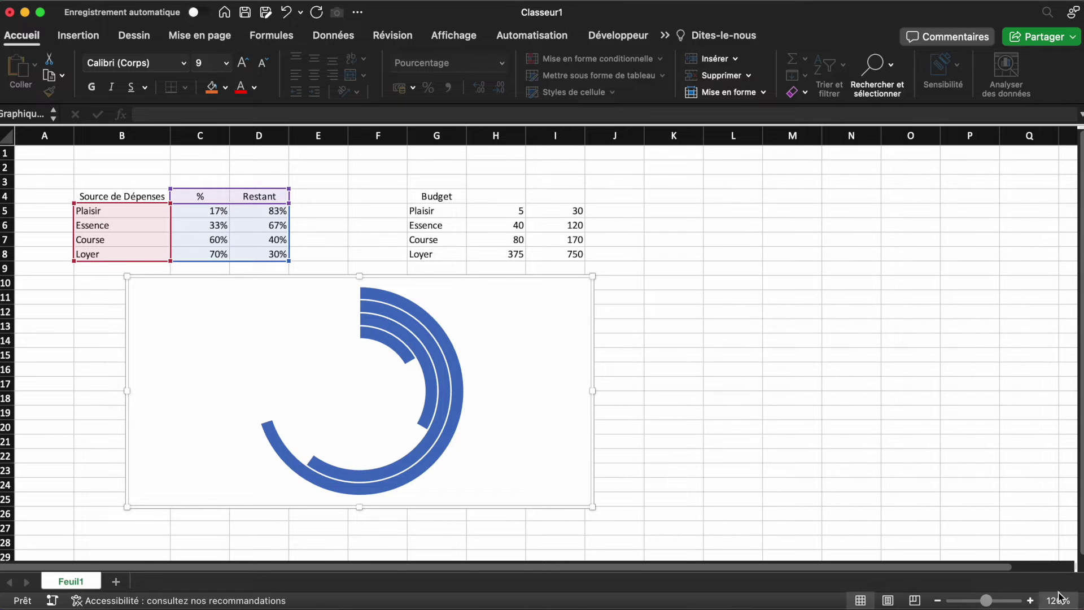
left_click(1030, 600)
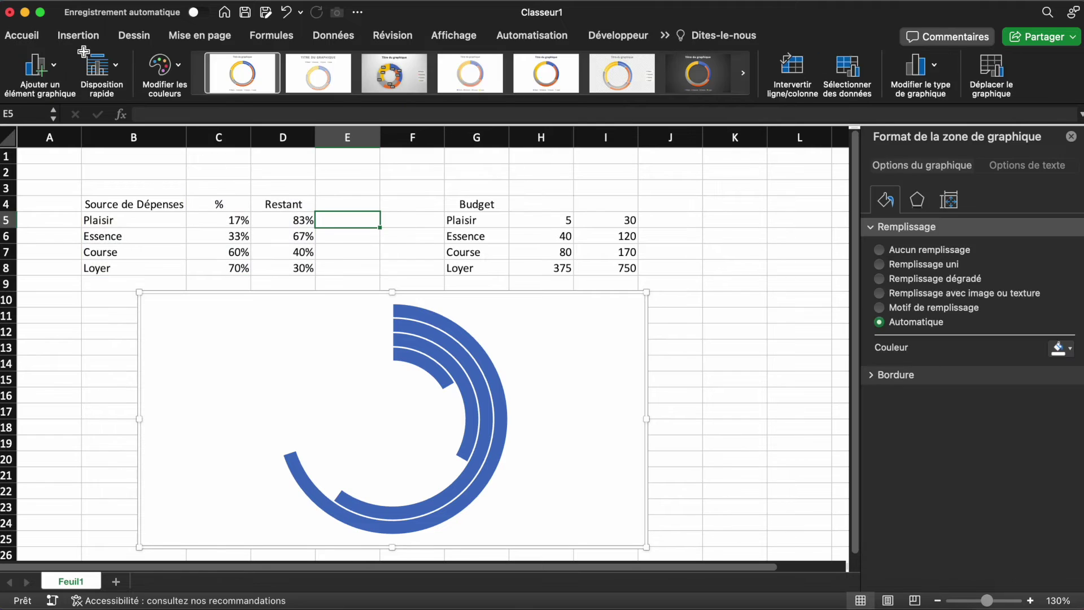
left_click(79, 35)
left_click(925, 71)
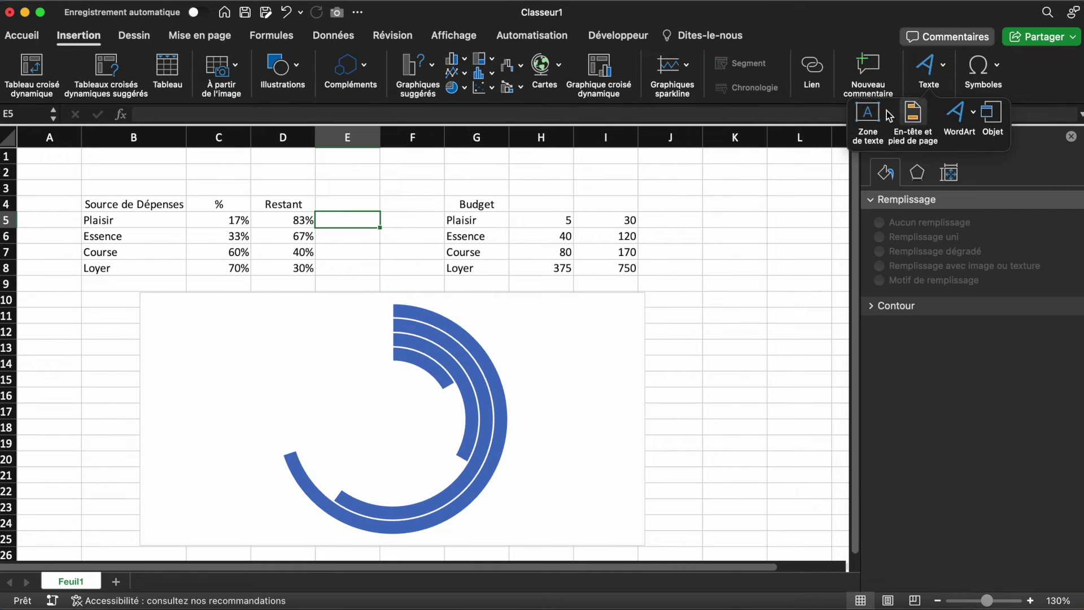
left_click(867, 112)
left_click_drag(316, 303, 390, 321)
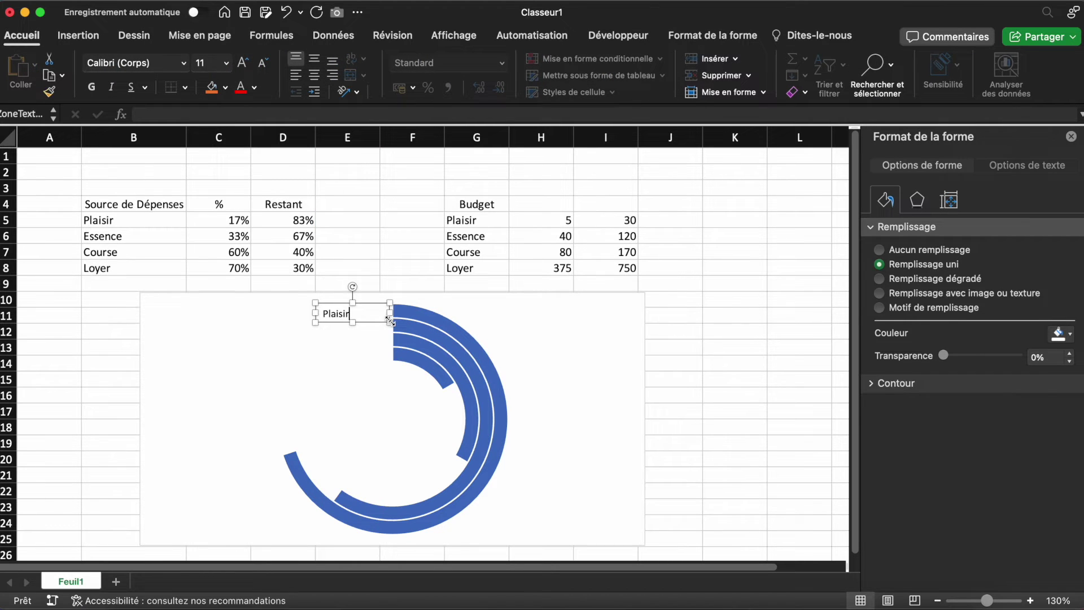
type("Plaisir")
key("super+a")
left_click(331, 75)
left_click(683, 350)
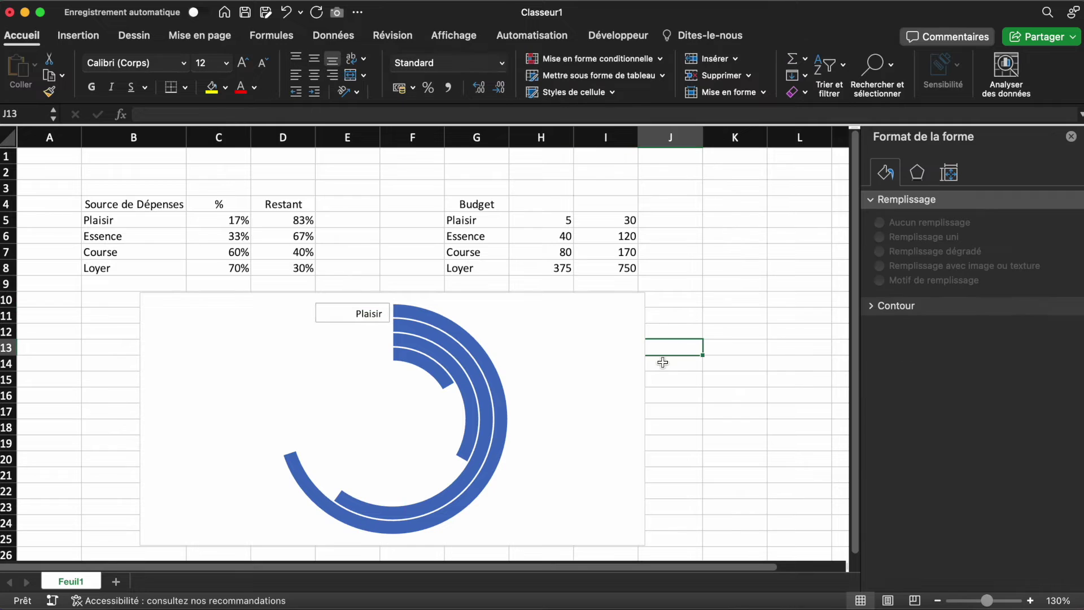
Remove the outline (Aucun trait) and the fill (Aucun remplissage) from the Plaisir text box
left_click(382, 305)
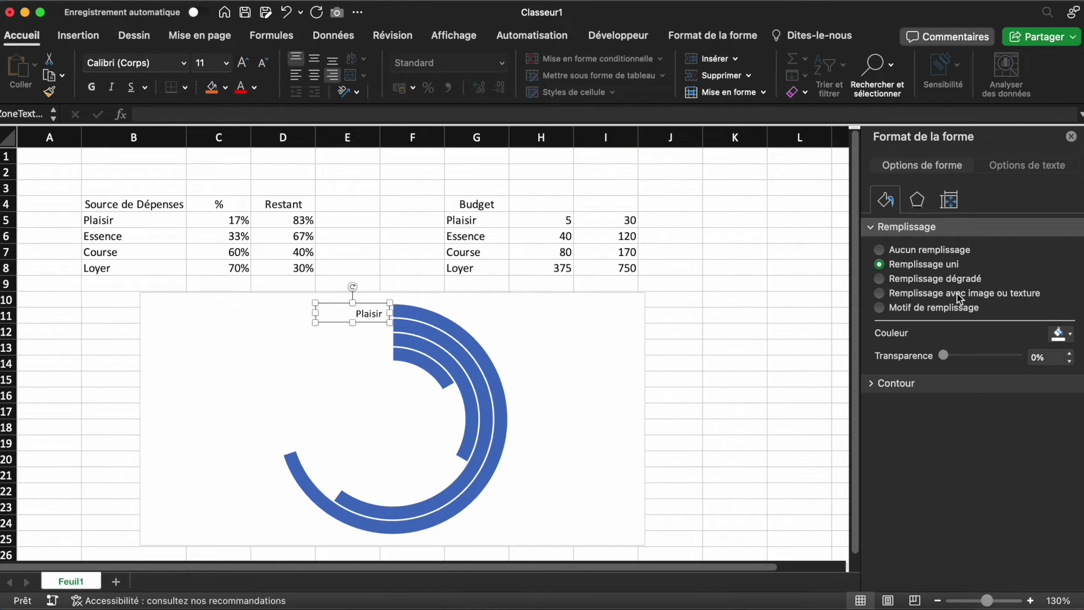
mouse_move(469, 370)
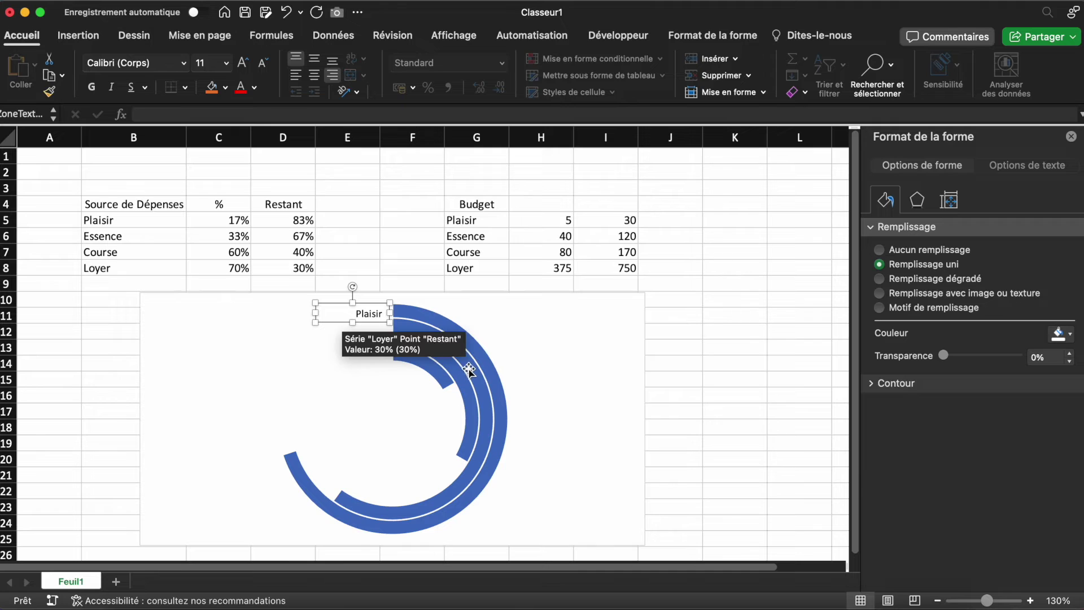
left_click(875, 384)
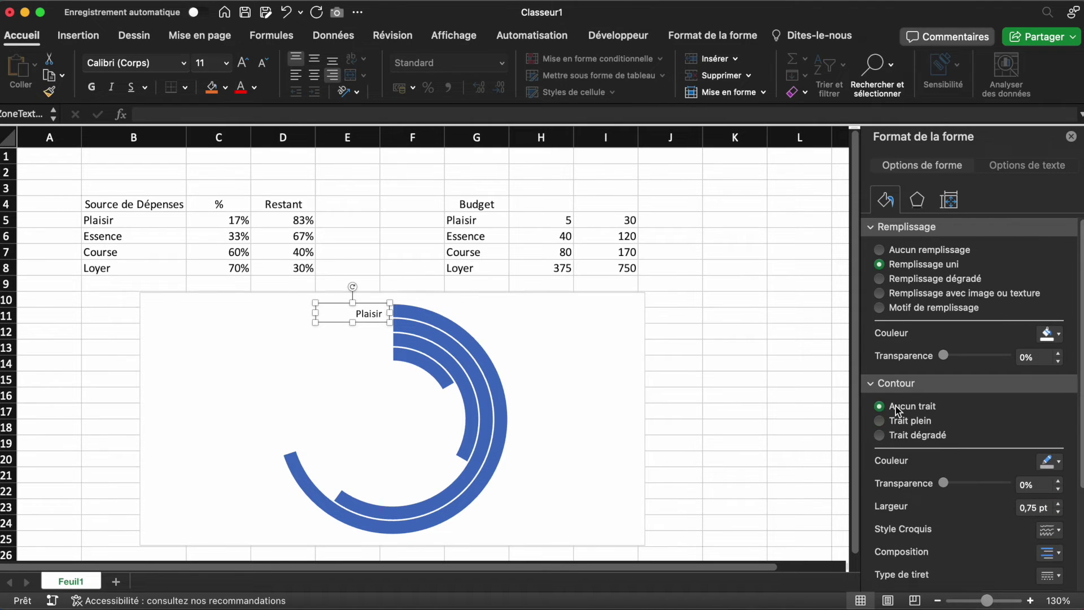
left_click(895, 405)
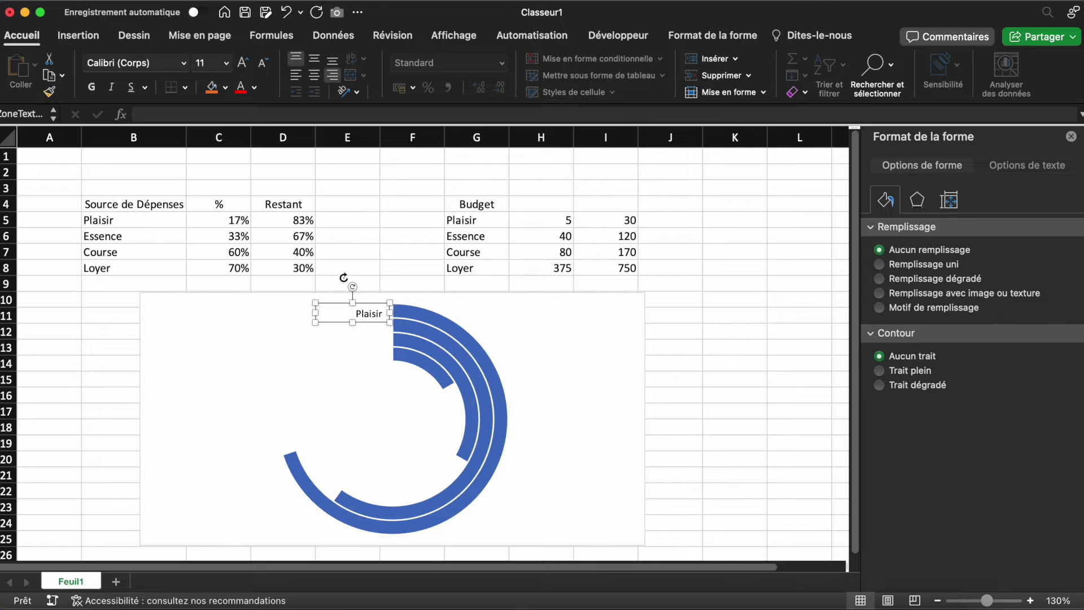
left_click(490, 305)
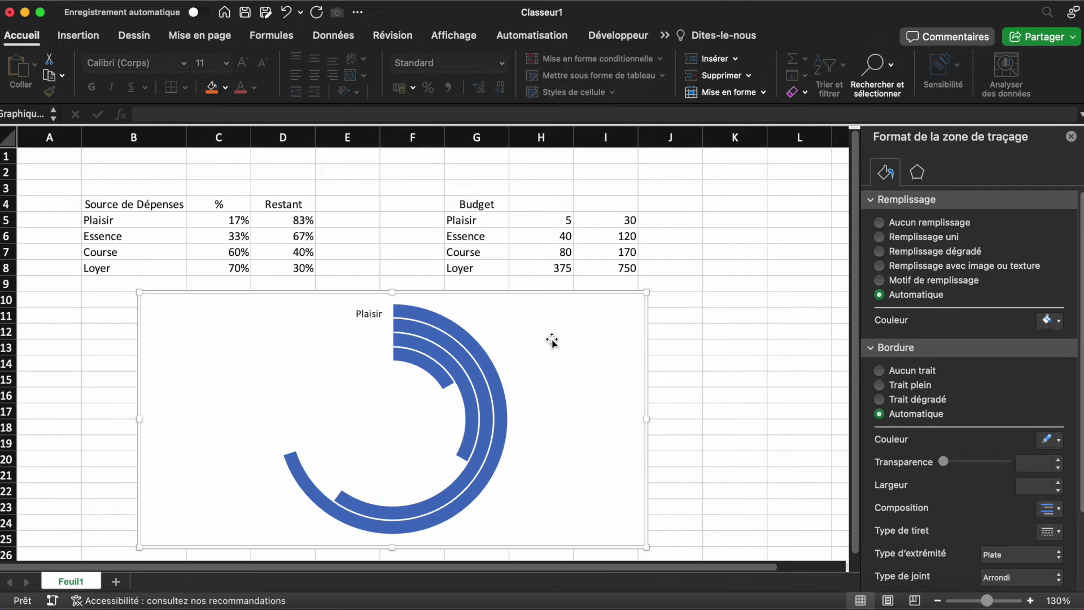
Change the text box's label to "Loyer" and duplicate the text box
left_click(357, 313)
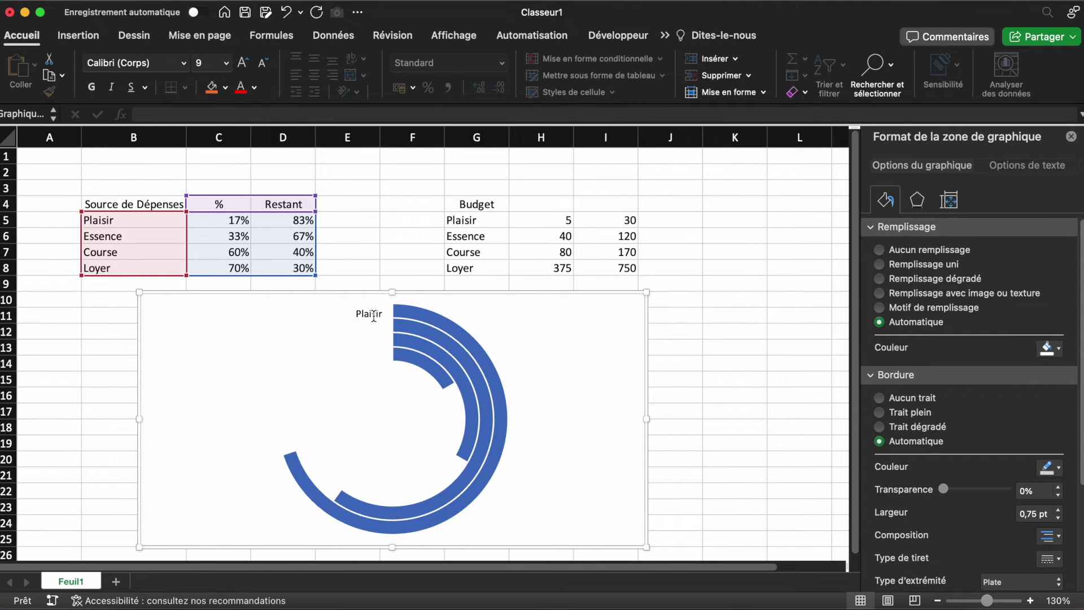
left_click(373, 315)
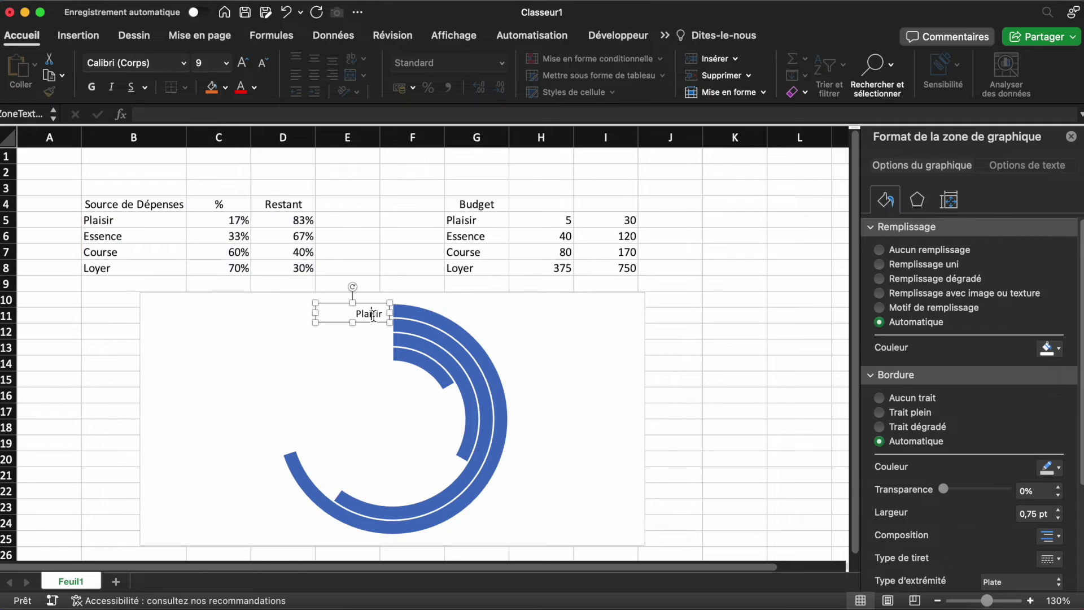
double_click(368, 314)
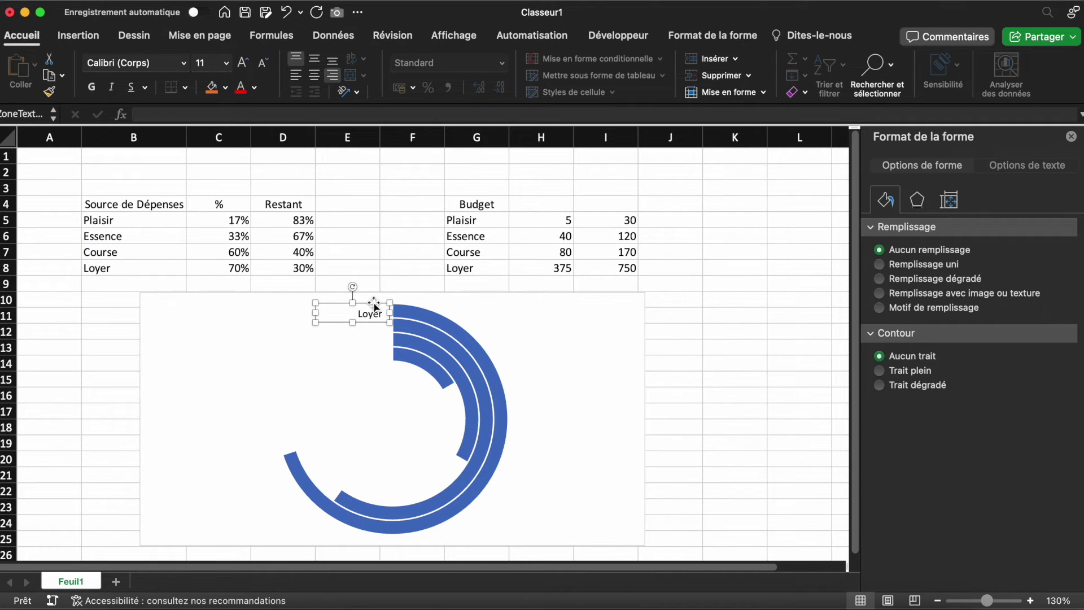
key("super+c")
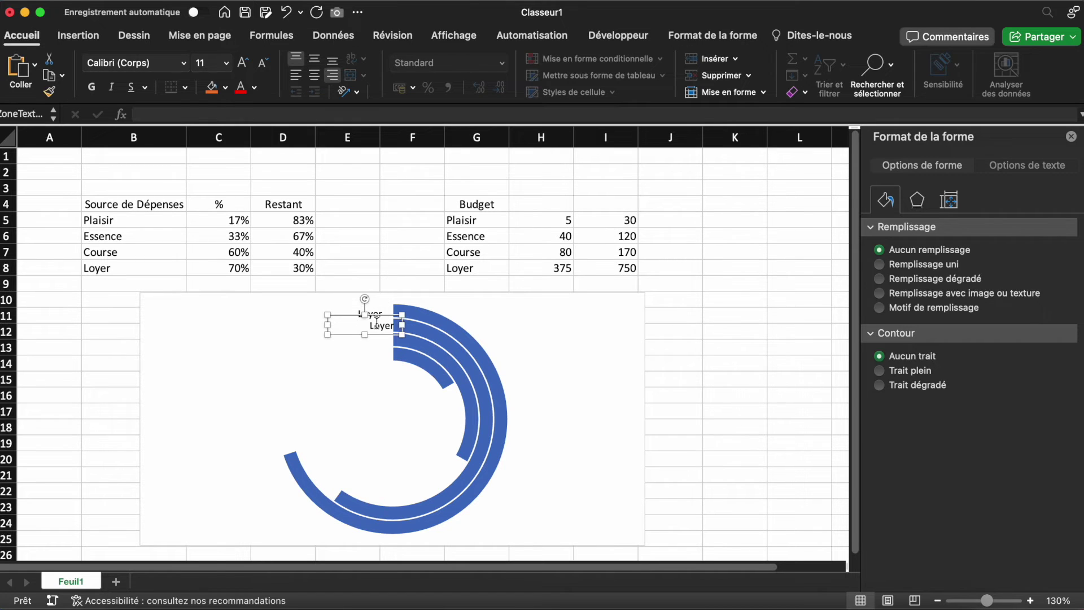
Position the duplicated label beside the start of the second ring from outside and change its text to "Essence"
left_click_drag(375, 306, 369, 318)
double_click(373, 326)
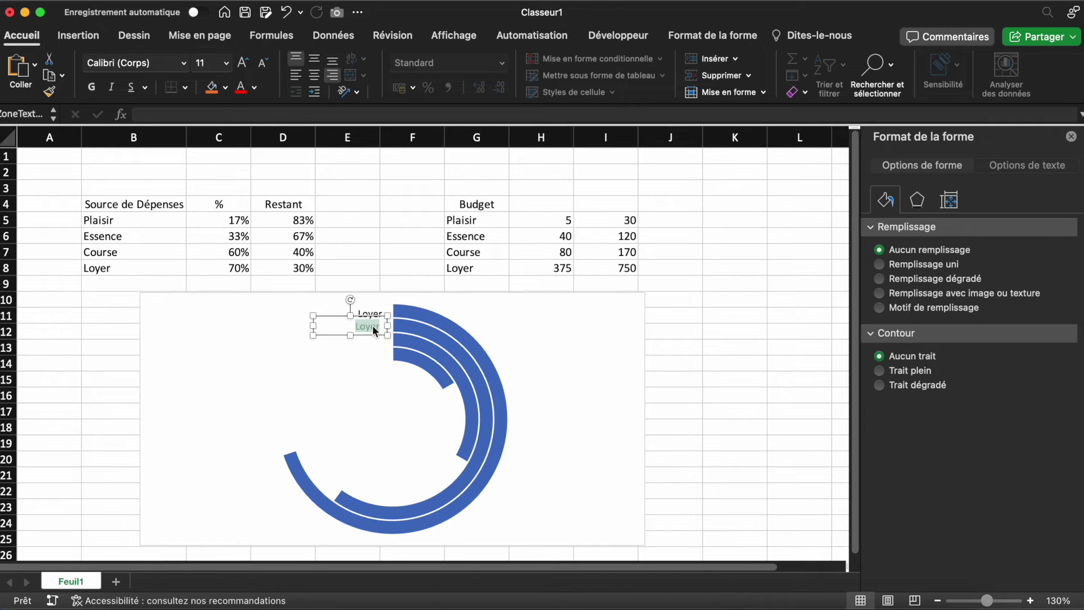
type("Essence")
Add two more label copies beside the remaining inner rings, reading "Course" on the third and "Loyer" on the innermost
left_click_drag(372, 316, 367, 351)
double_click(370, 342)
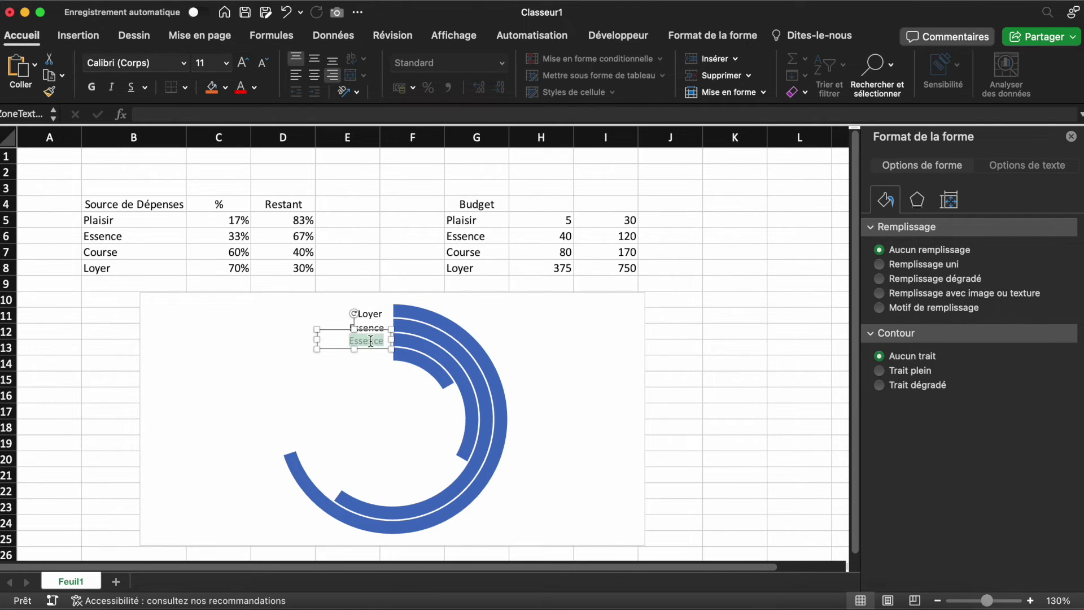
type("Course")
key("super+v")
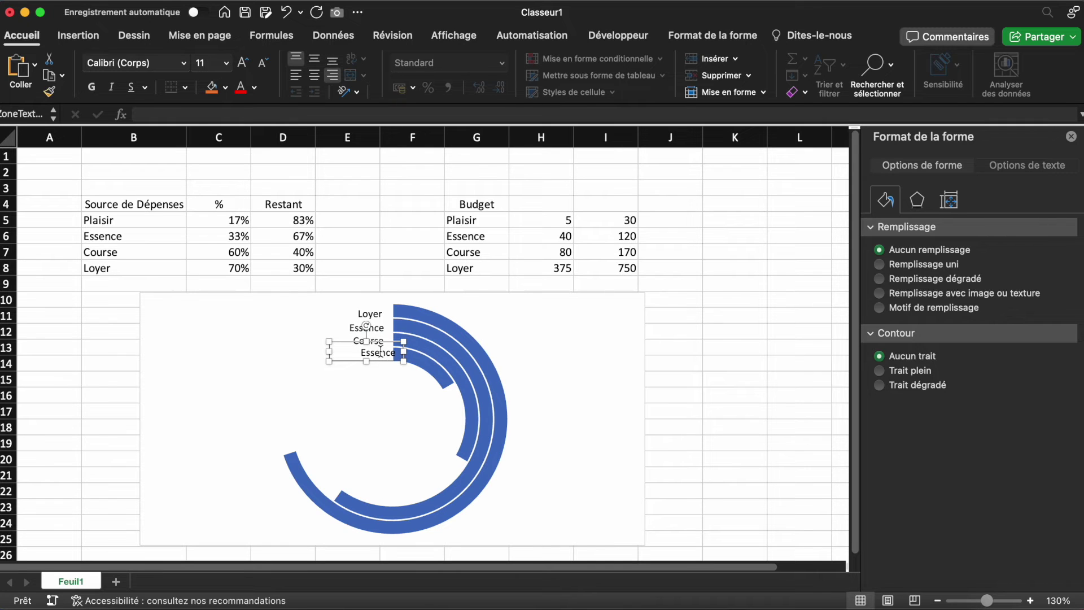
double_click(380, 354)
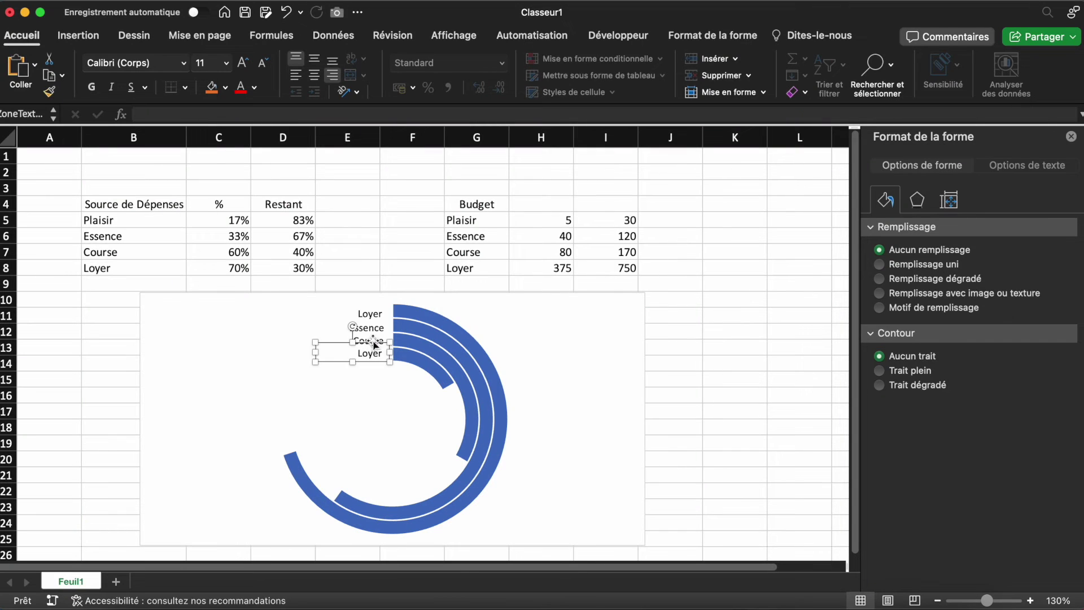
Align the four ring labels to each other along their right edges (Aligner à droite)
left_click(377, 339, "shift")
left_click(379, 332, "shift")
left_click(377, 313, "shift")
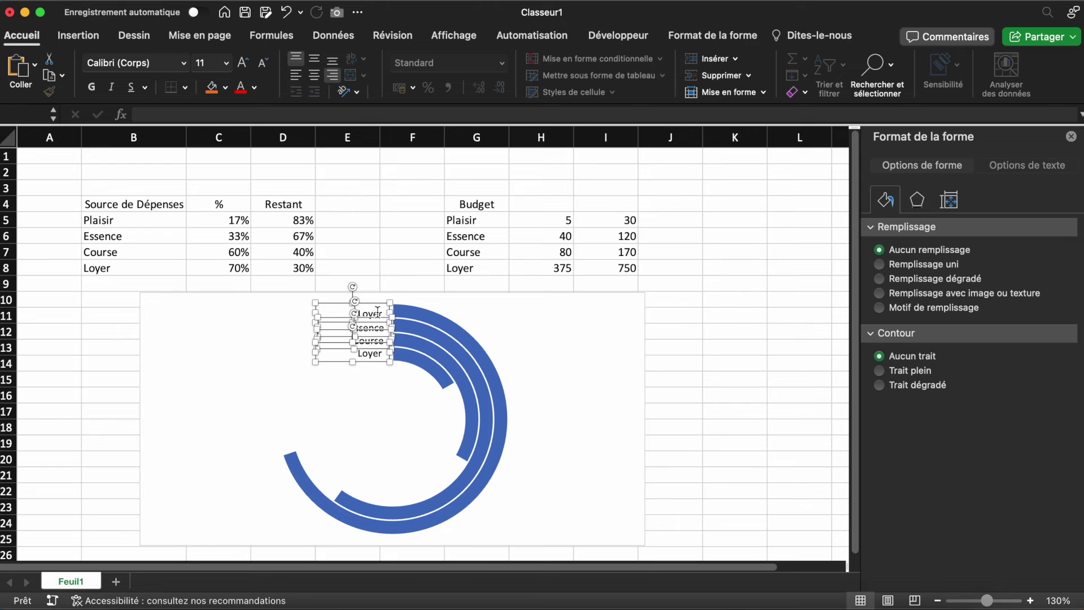
left_click(714, 40)
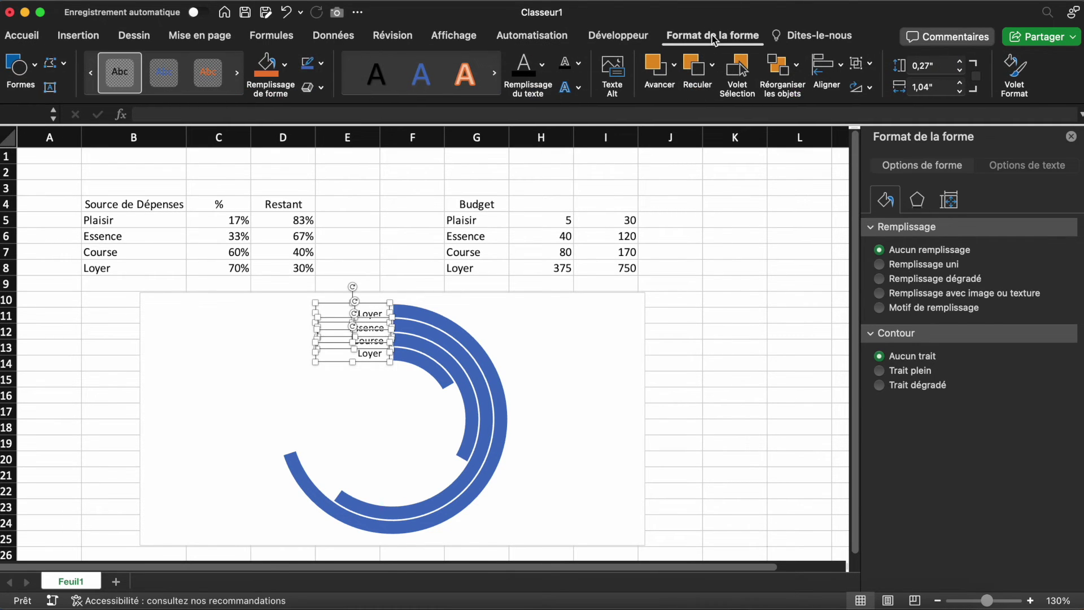
left_click(822, 75)
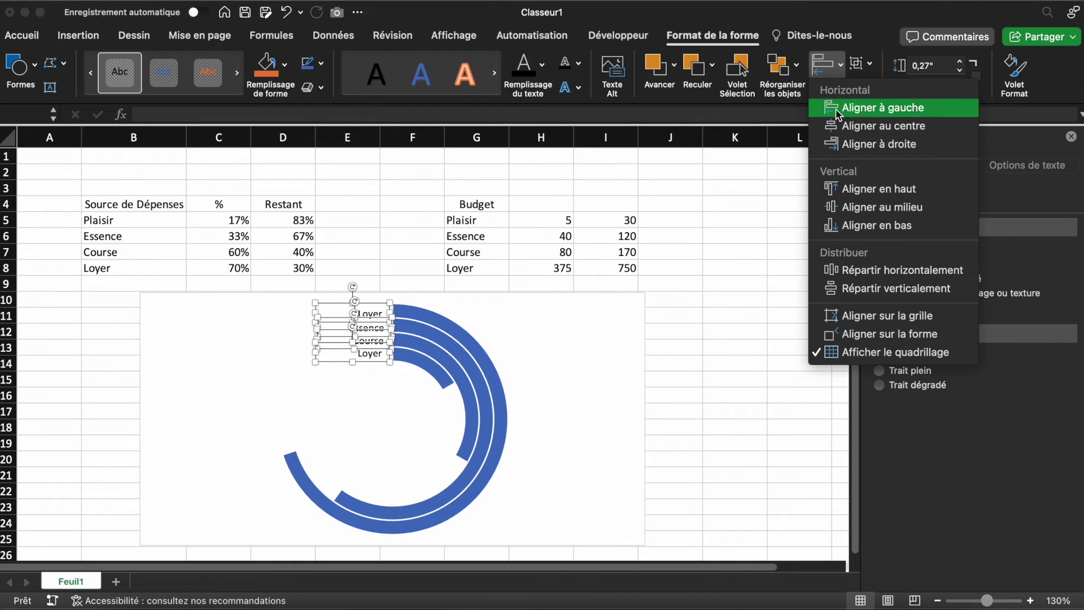
left_click(849, 145)
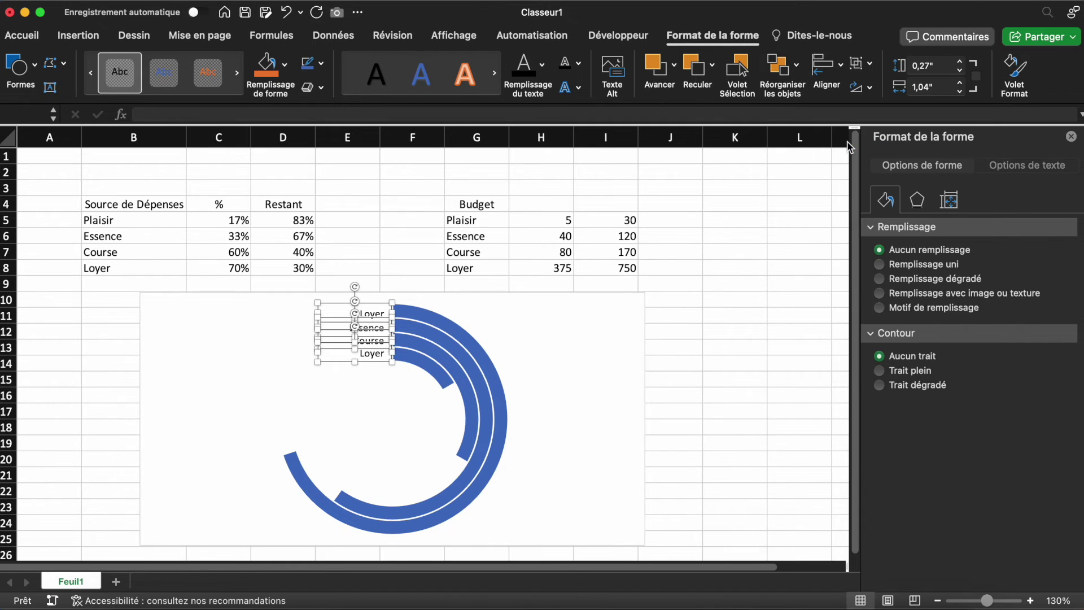
left_click(393, 384)
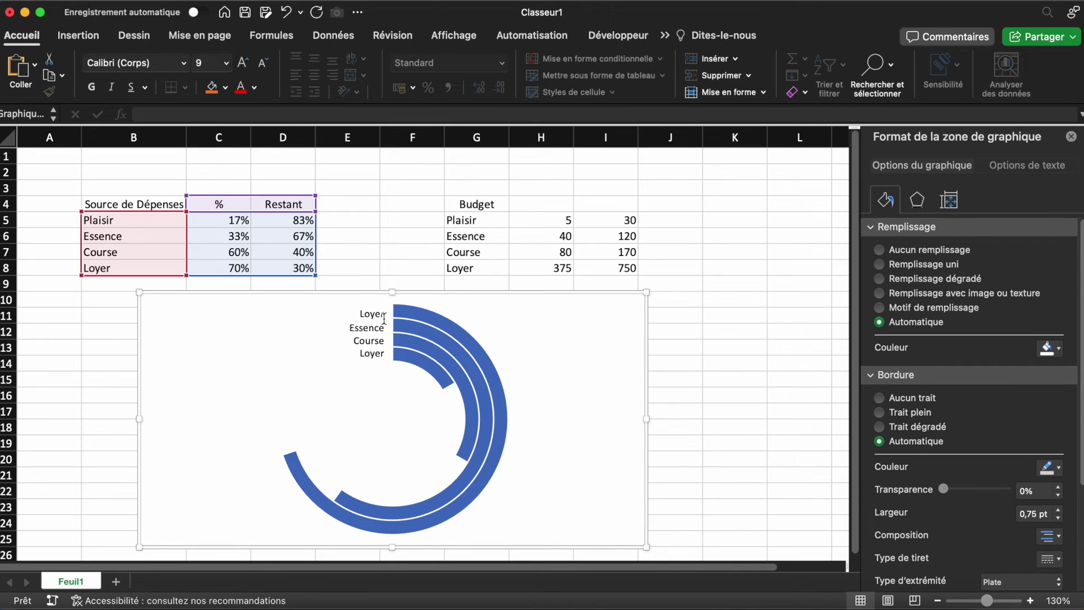
Add another text box copy inside the doughnut, change its text to "17" and narrow the box to fit
mouse_move(433, 478)
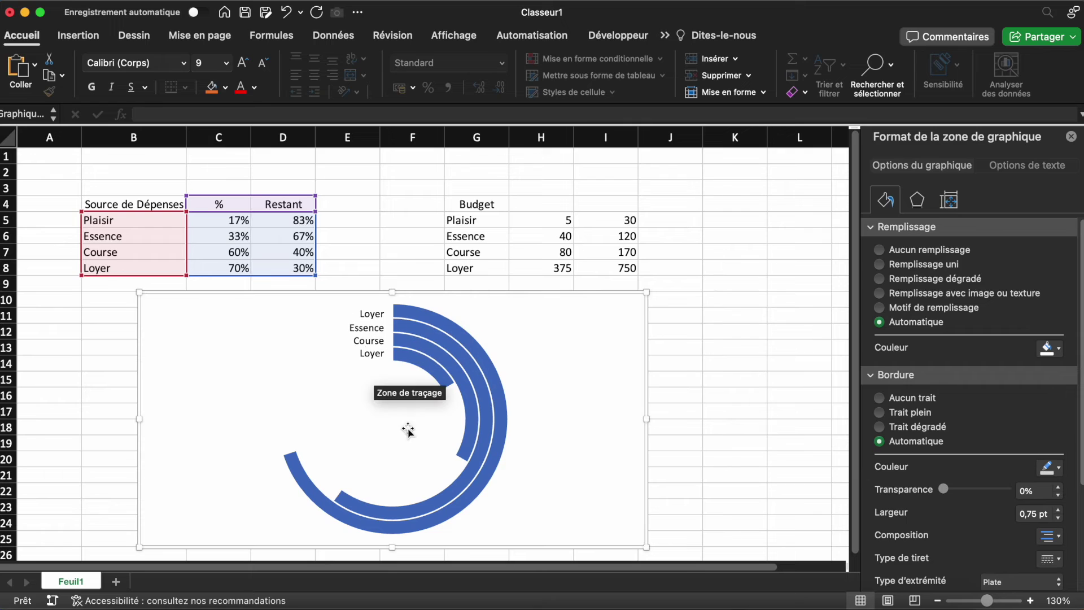
key("super+v")
left_click_drag(197, 313, 415, 458)
double_click(415, 457)
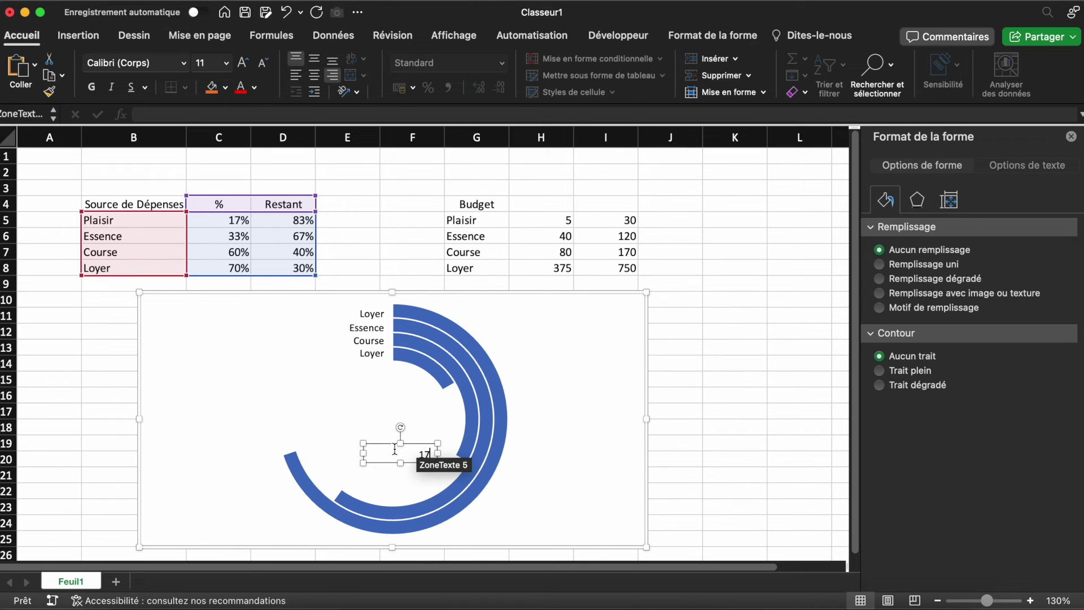
left_click_drag(362, 453, 411, 453)
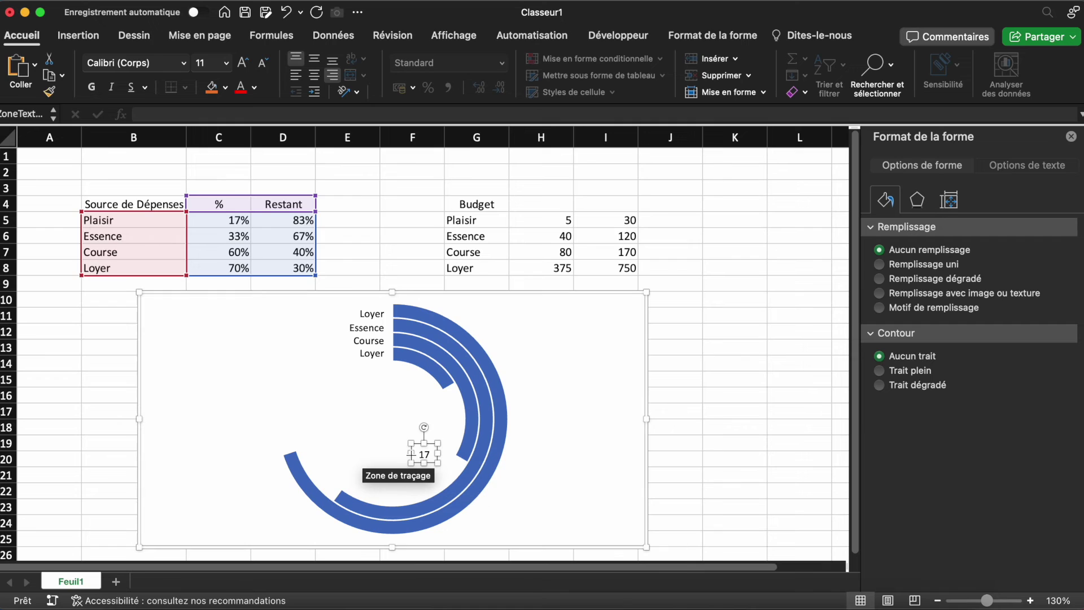
Move the "17" text box to the end of the Essence ring and copy it
left_click_drag(430, 444, 454, 455)
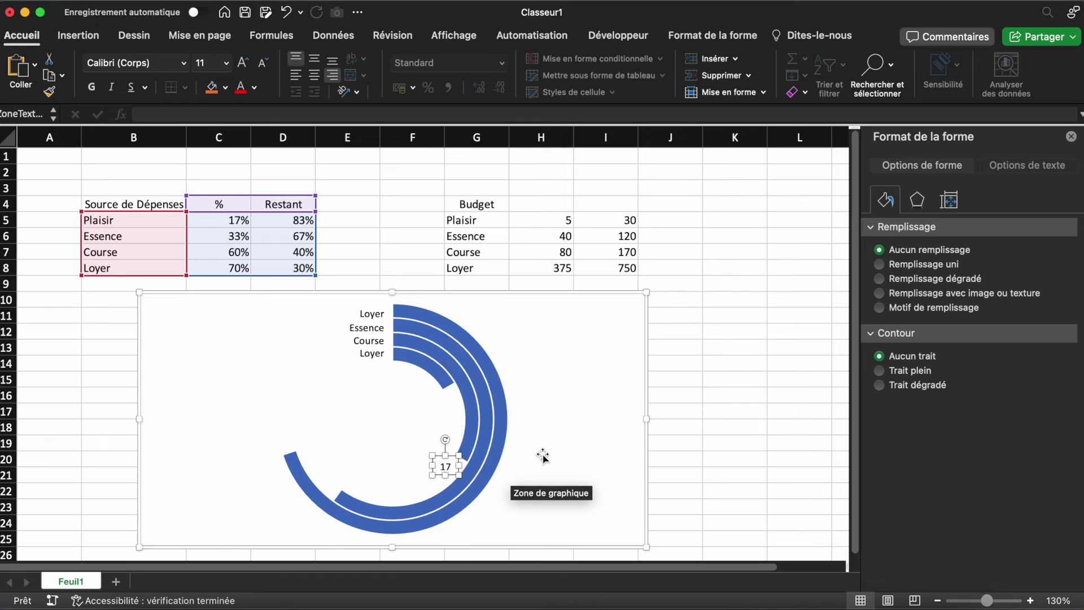
scroll(466, 478, "up", 5)
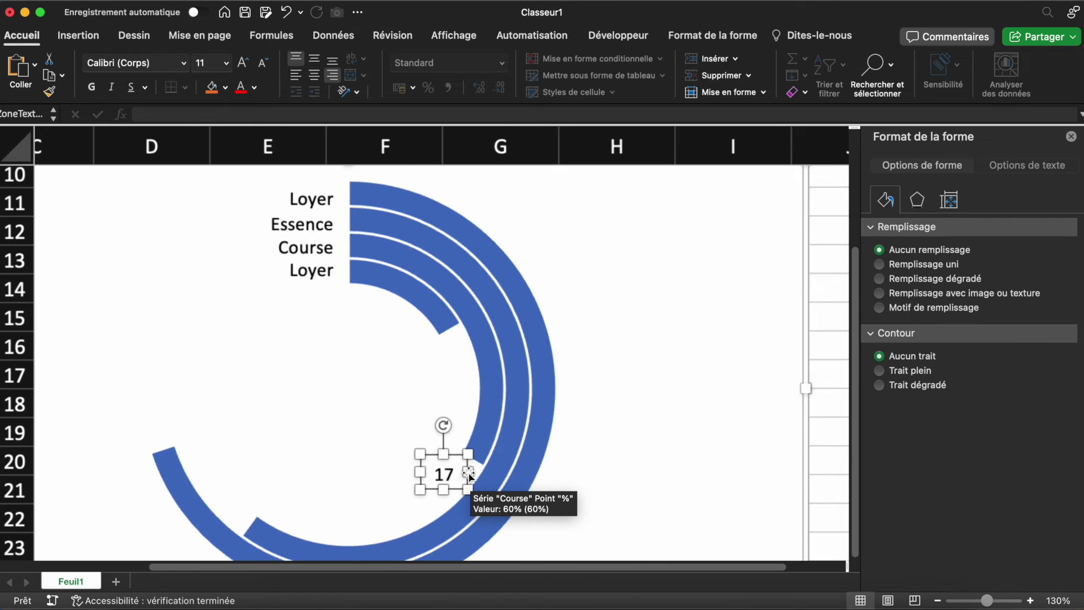
left_click_drag(507, 462, 520, 453)
key("super+c")
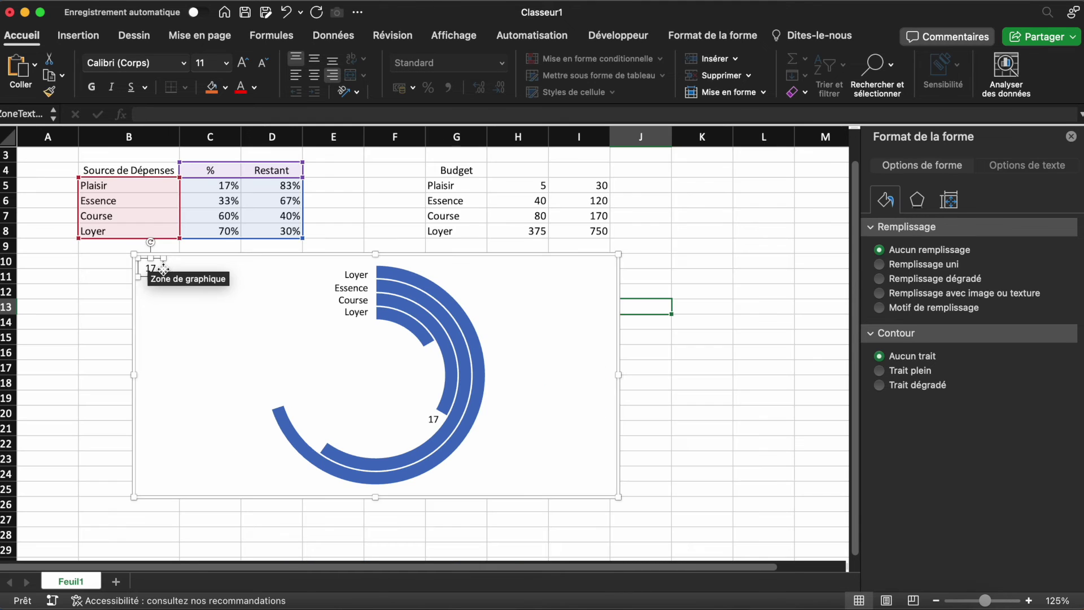
Place a "17" label at the end of the innermost ring and a label reading "33" at the Essence ring's end
left_click_drag(157, 268, 428, 345)
left_click(398, 398)
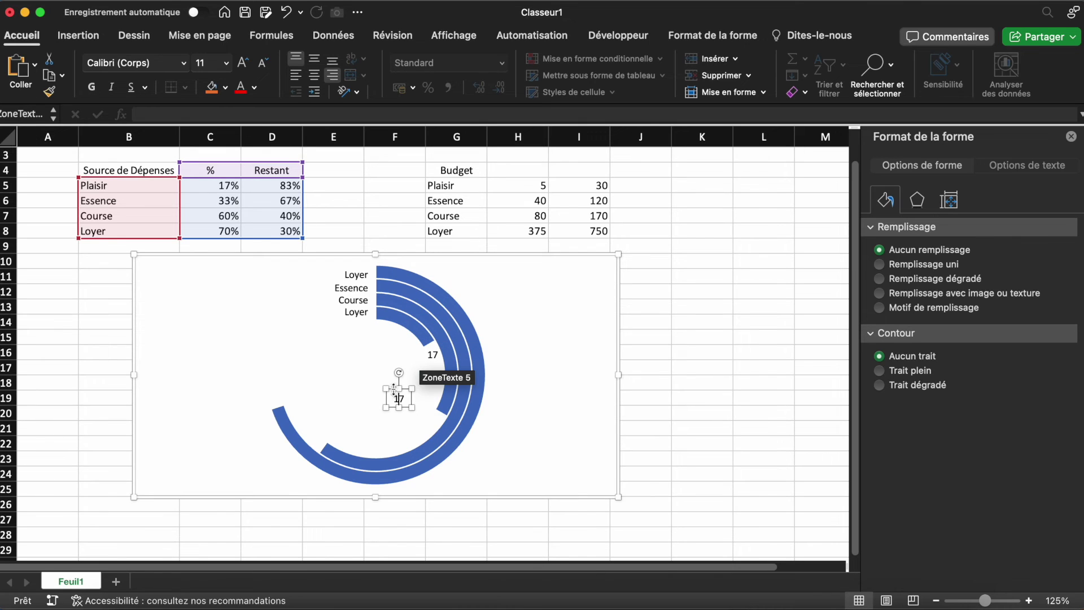
left_click_drag(390, 387, 423, 406)
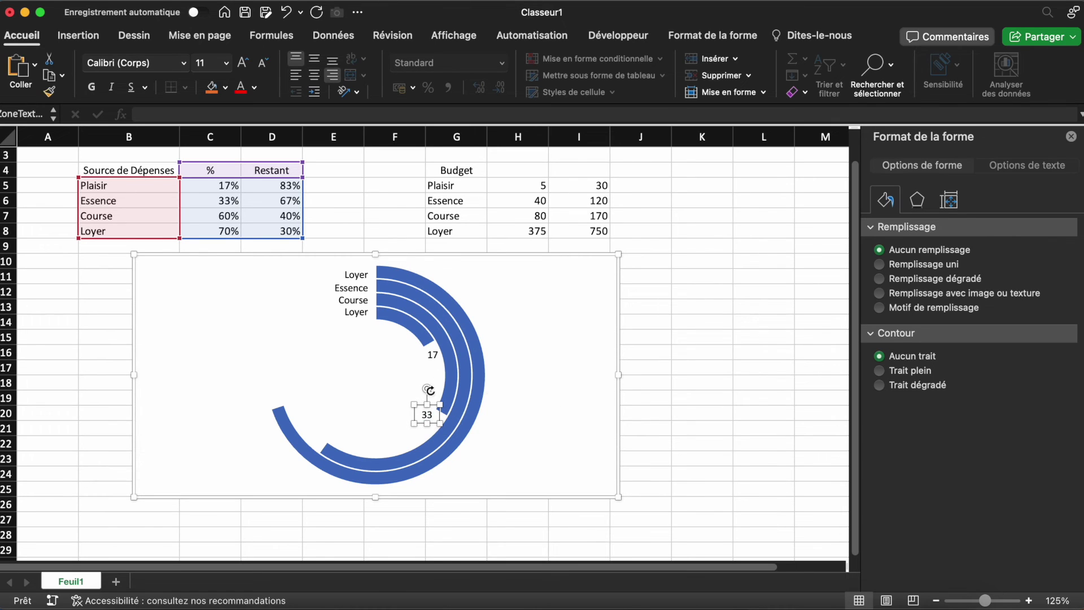
Paste another value label, change its text to "60" and place it at the end of the Course ring
left_click(495, 401)
key("super+v")
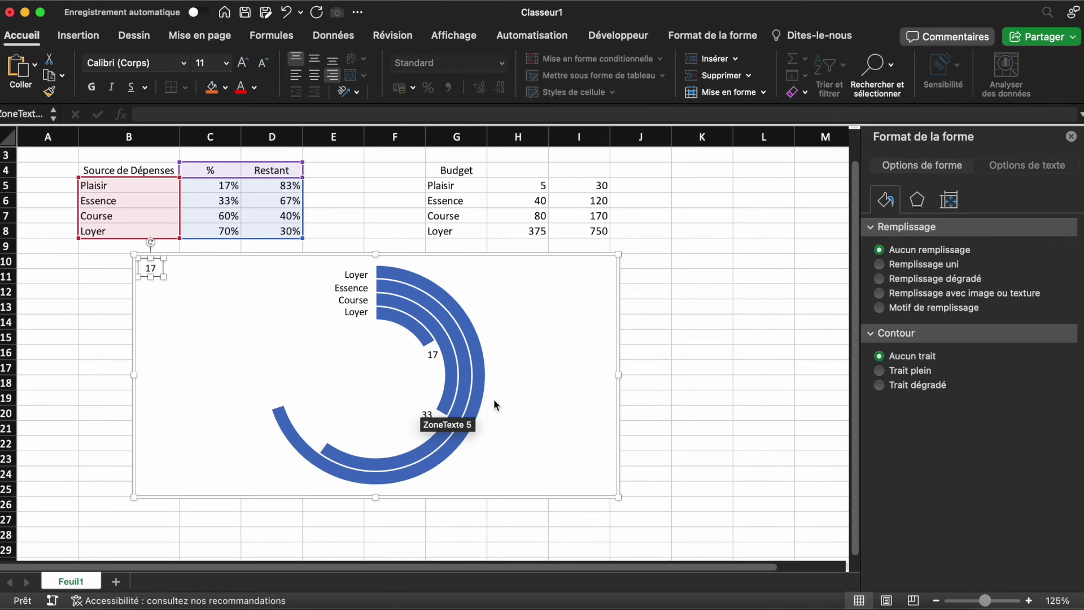
double_click(152, 268)
type("60")
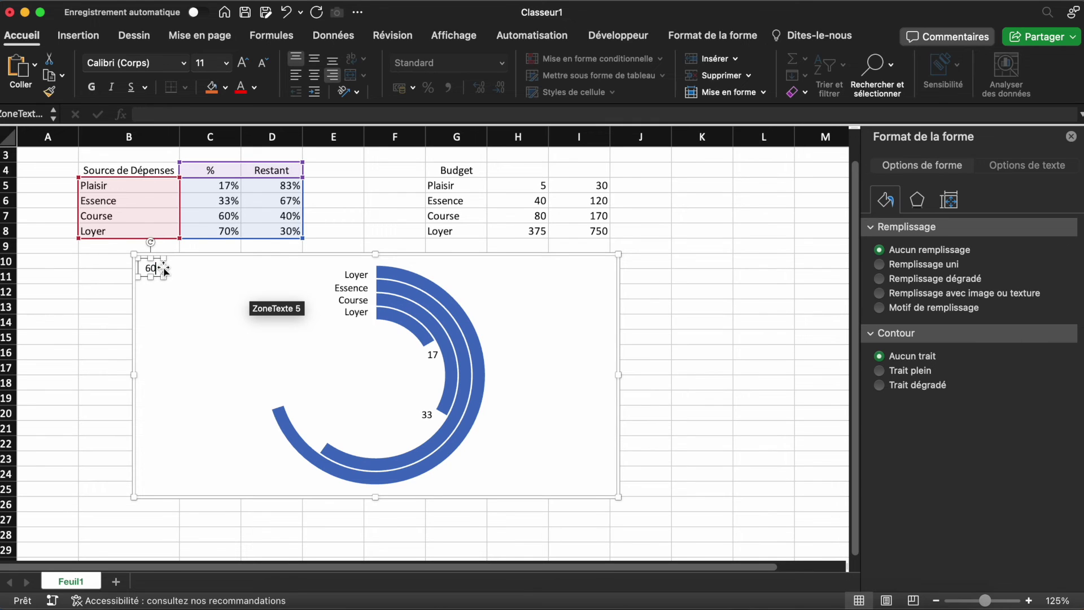
left_click_drag(163, 268, 329, 442)
Paste another value label, change its text to "70" and place it at the end of the outermost Loyer ring
key("super+v")
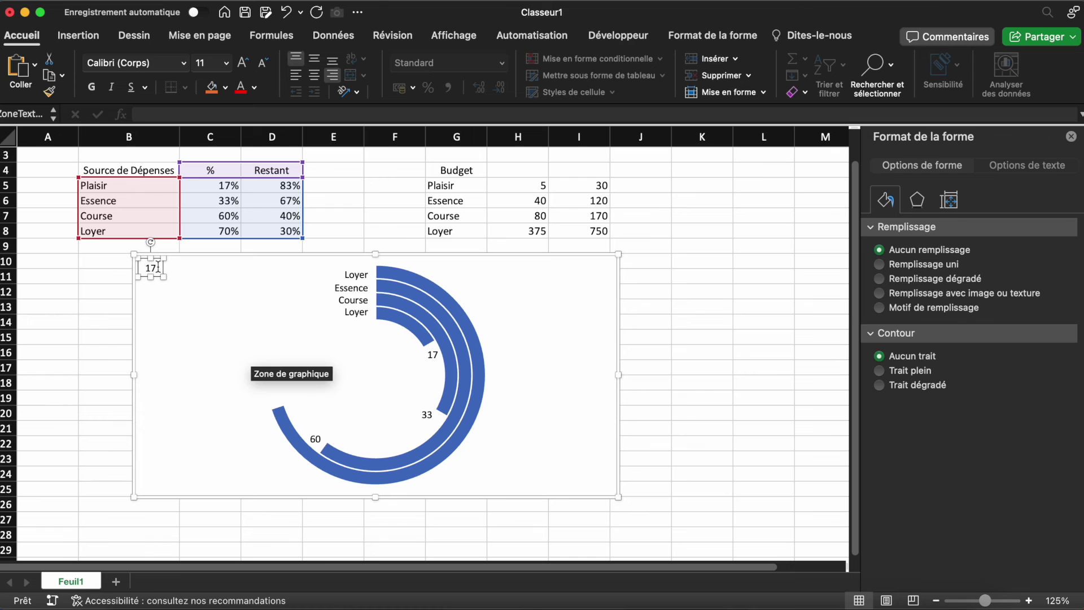
type("70")
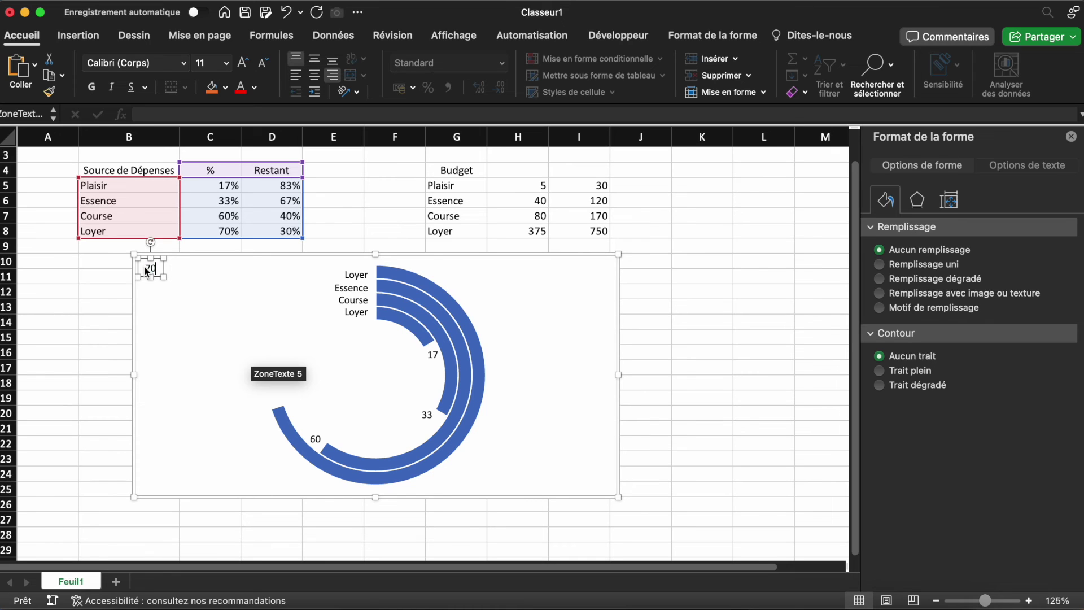
left_click_drag(155, 268, 277, 398)
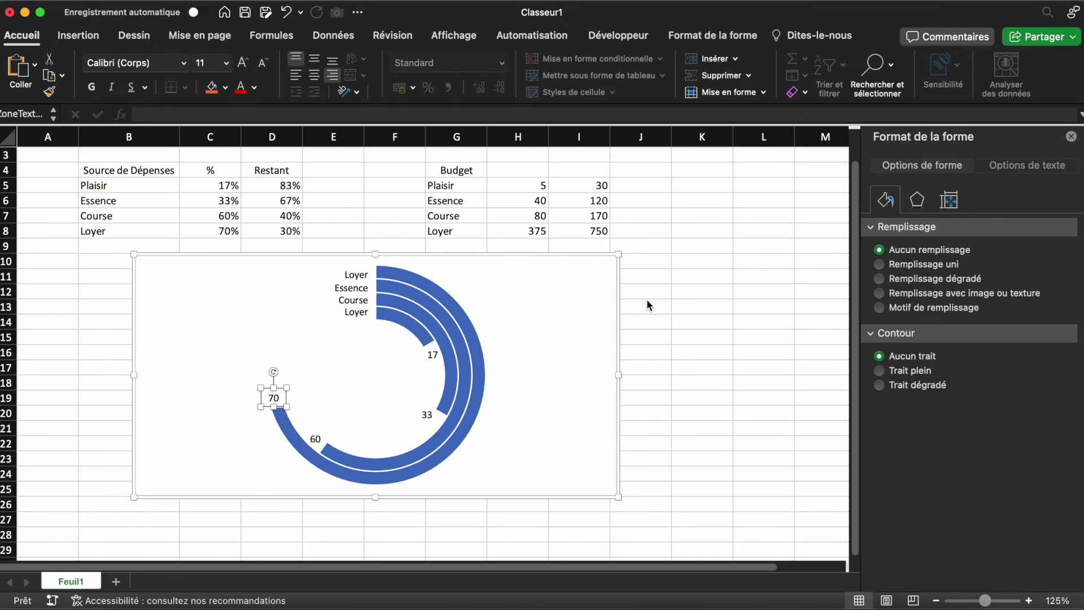
left_click(822, 414)
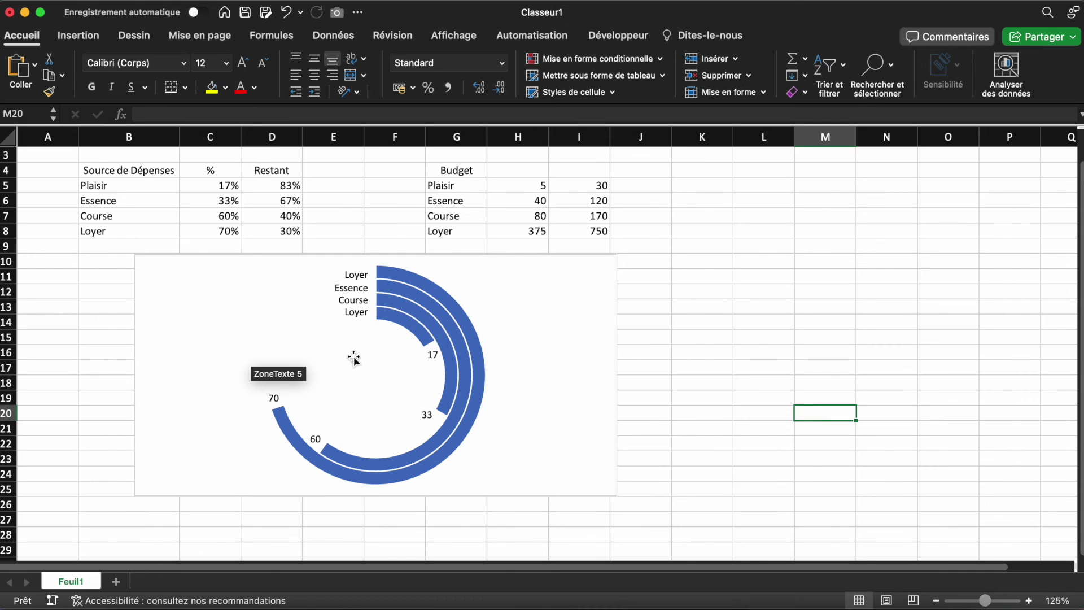
Fill the percentage segment of the outermost Loyer ring with a darker shade of the theme blue
left_click(420, 283)
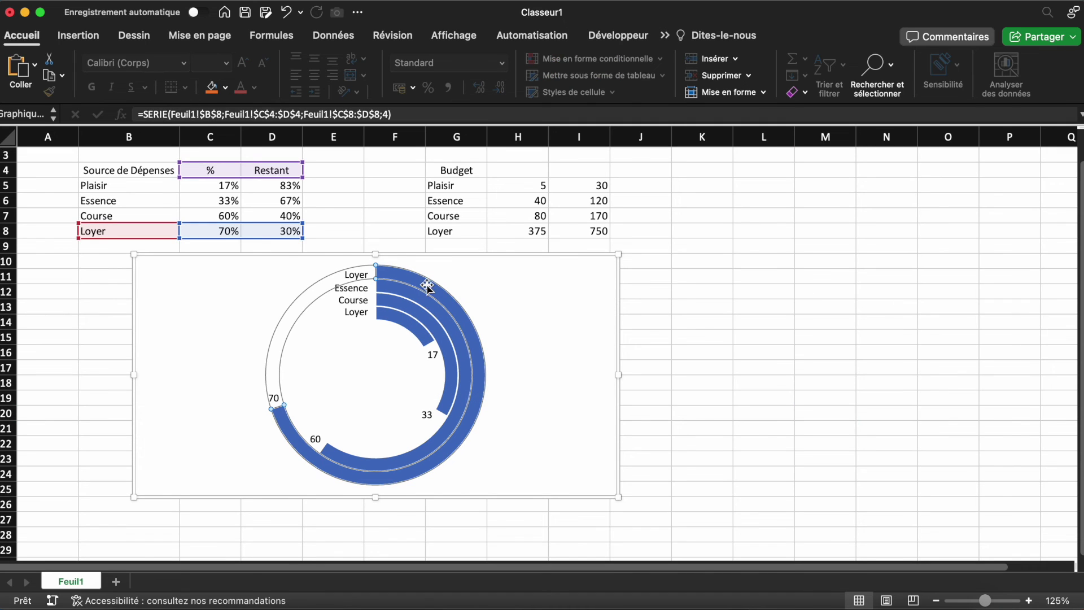
double_click(427, 286)
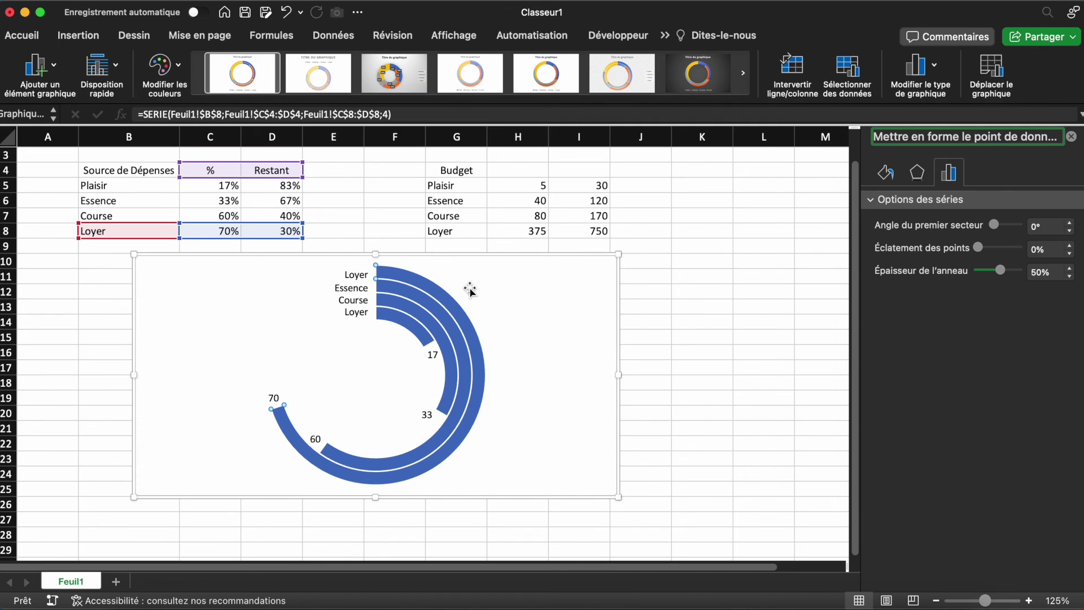
left_click(890, 174)
left_click(1050, 336)
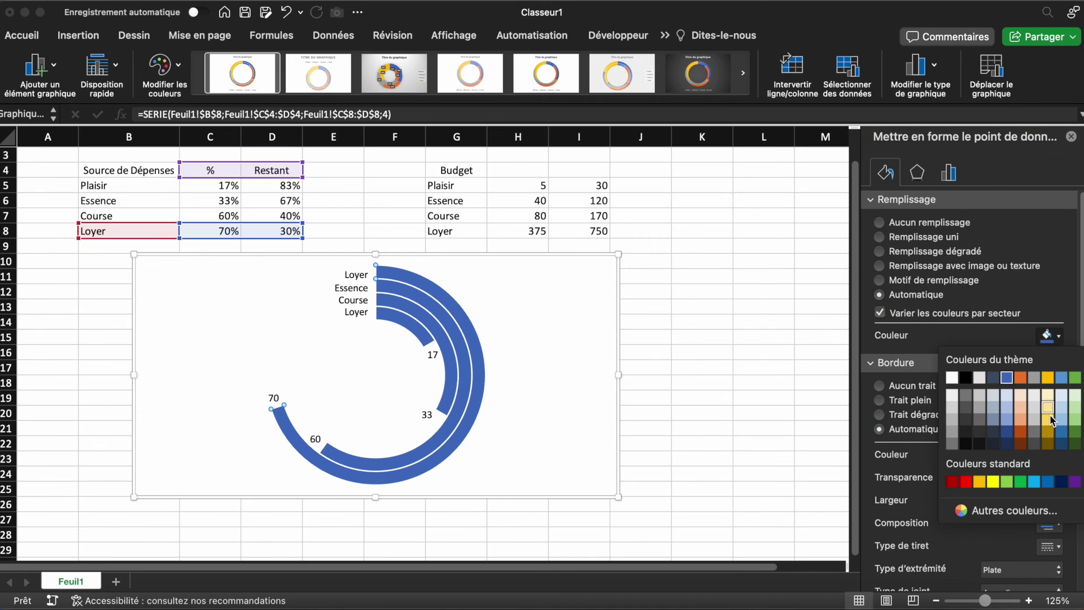
left_click(1006, 432)
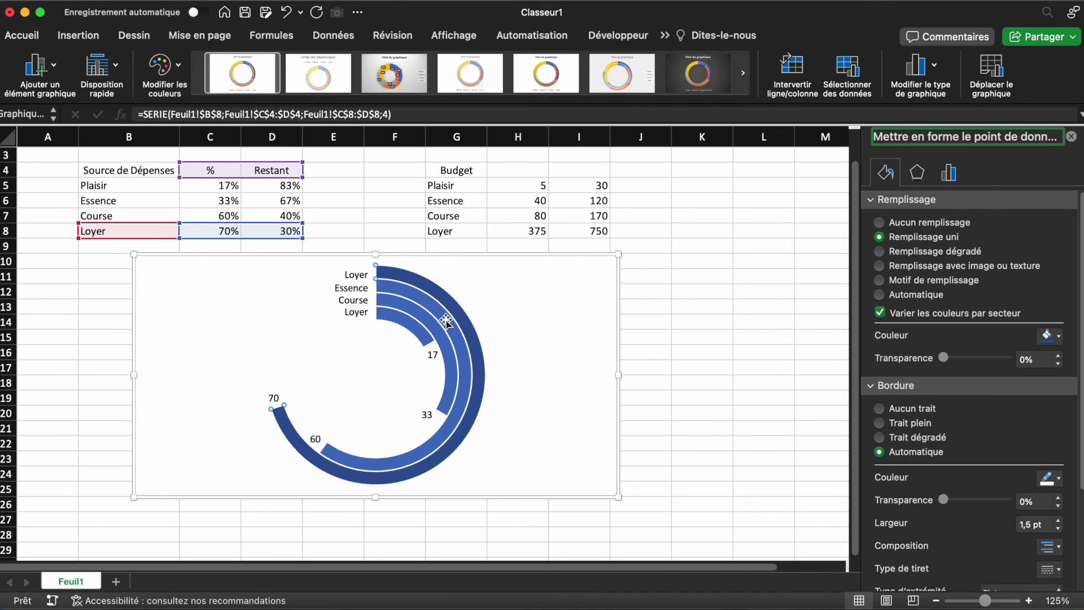
left_click(413, 298)
left_click(413, 298)
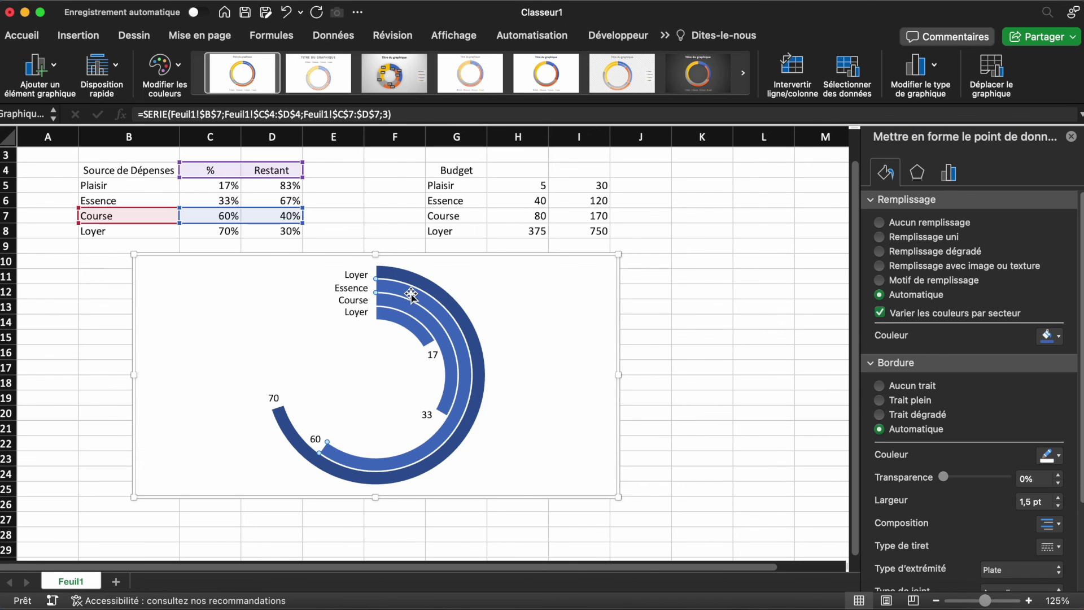
left_click(1048, 335)
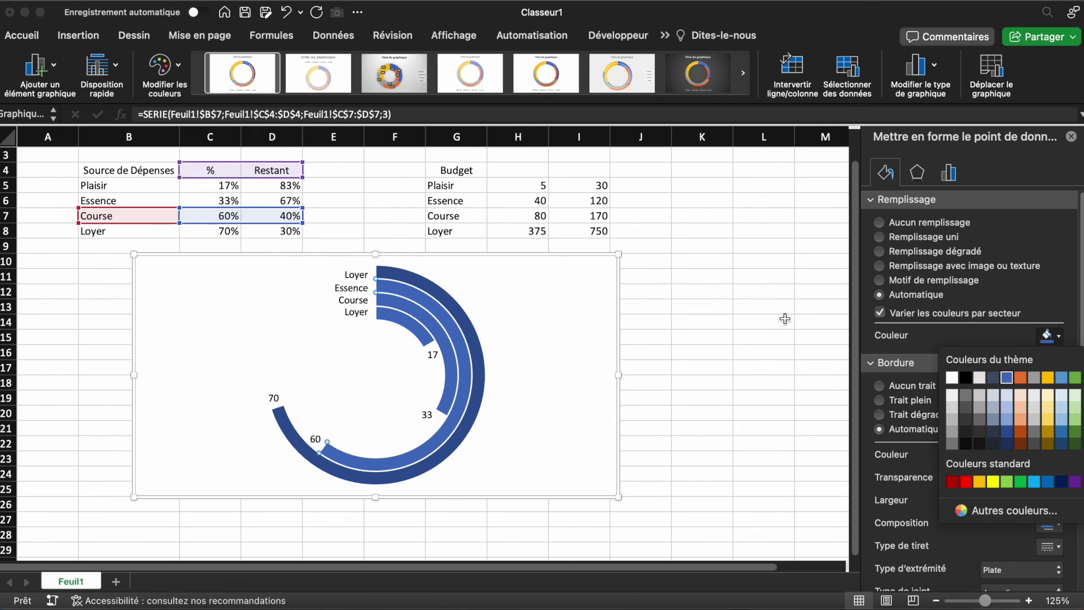
left_click(438, 325)
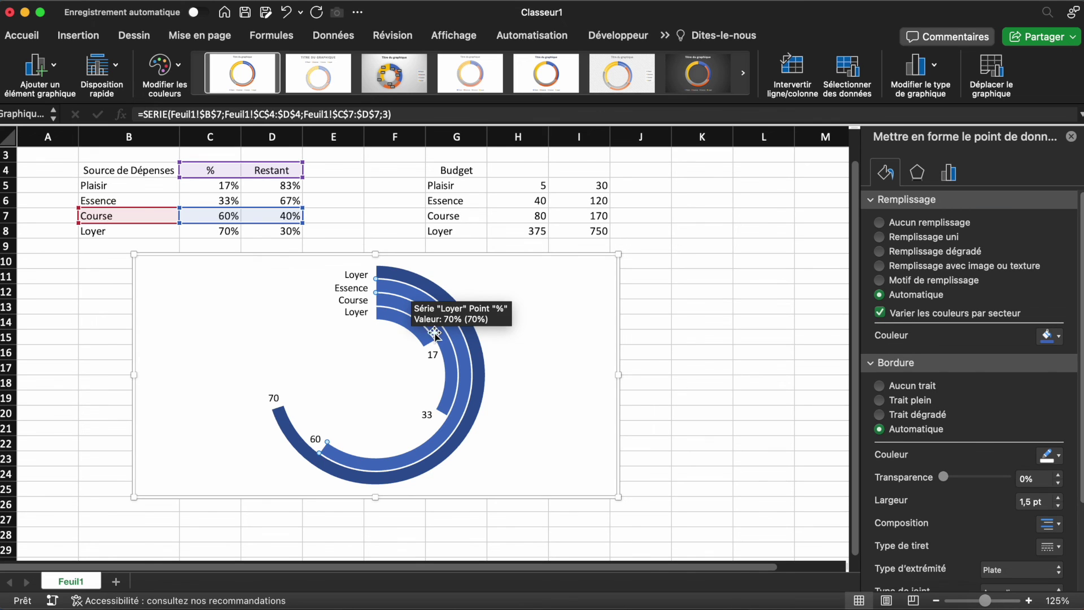
Fill the percentage segment of the Essence ring with a lighter shade of the theme blue
left_click(434, 326)
left_click(437, 328)
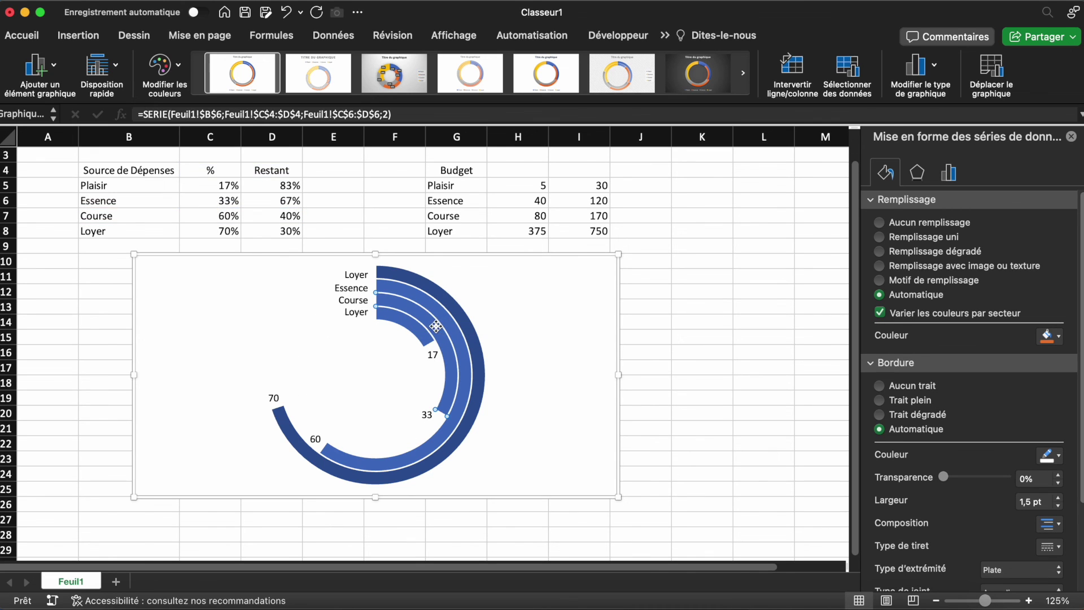
left_click(1049, 336)
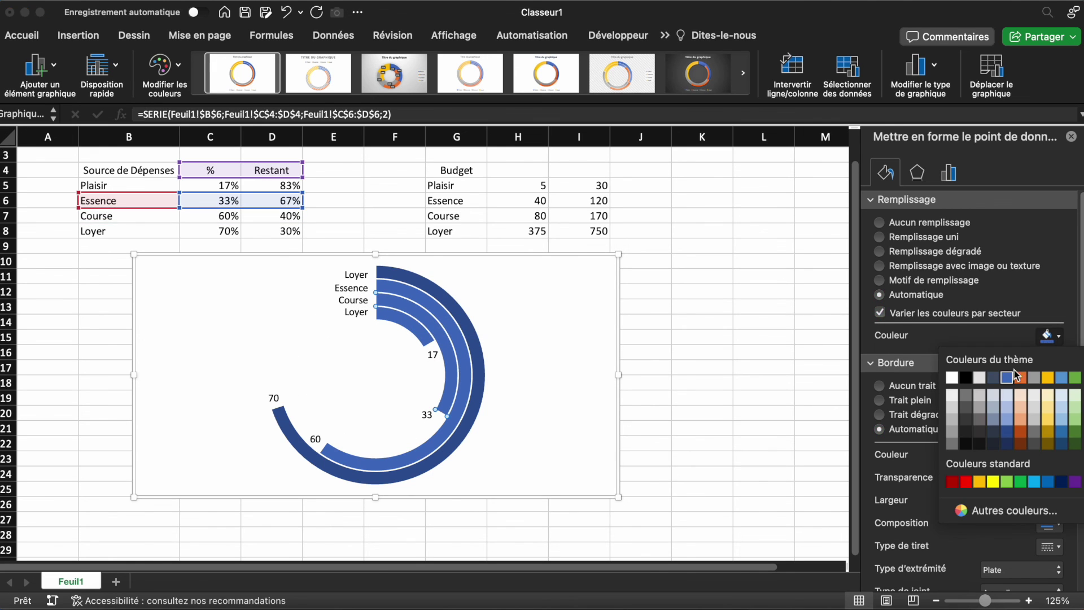
left_click(1006, 419)
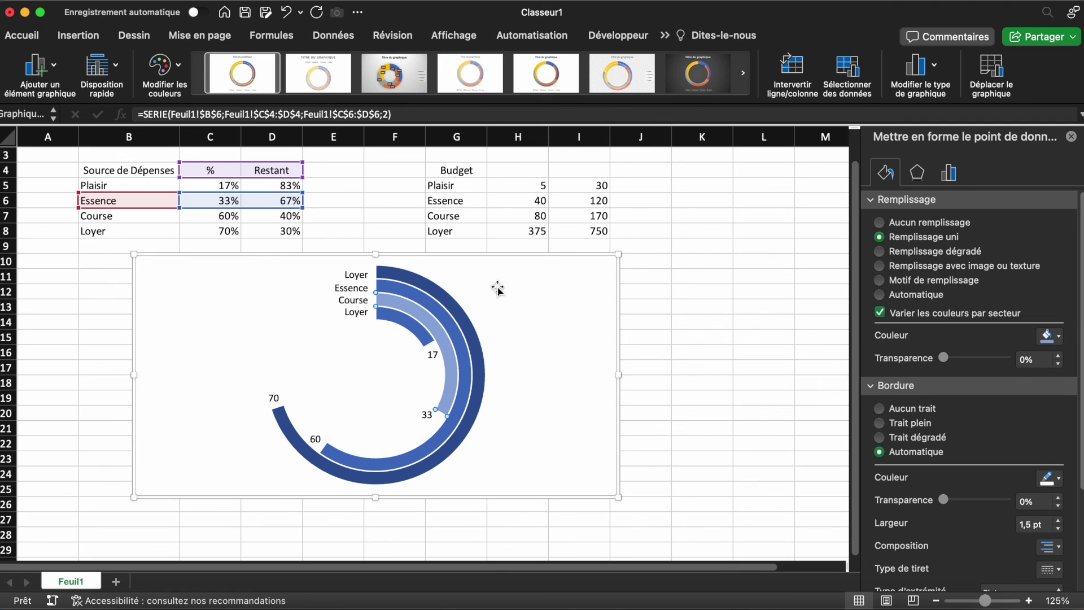
Fill the innermost Plaisir ring's percentage segment with a paler theme blue than the Essence ring, and close the formatting pane
left_click(421, 330)
left_click(407, 324)
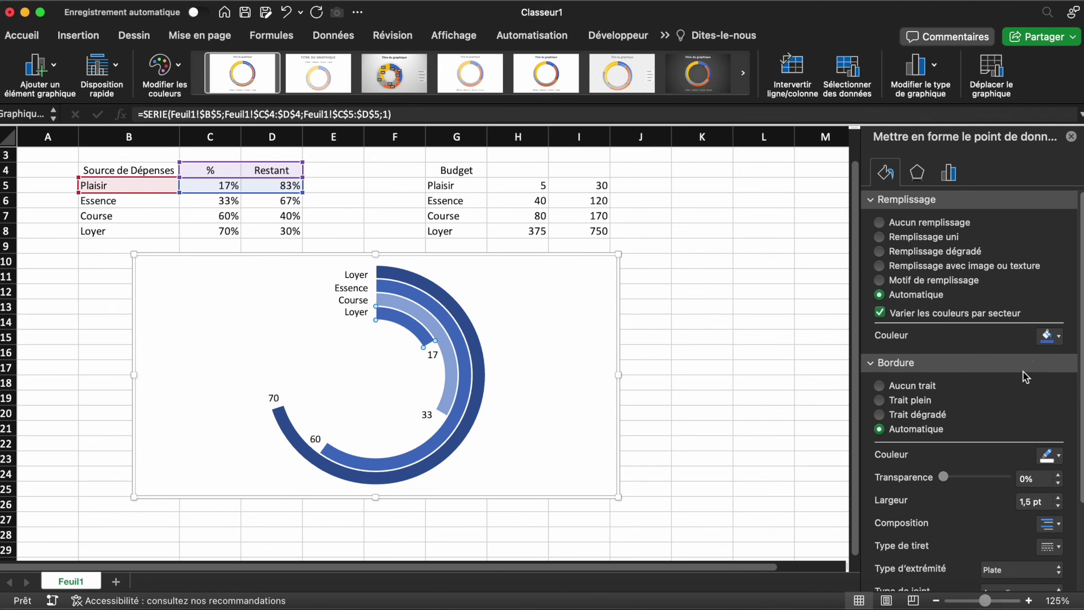
left_click(1049, 335)
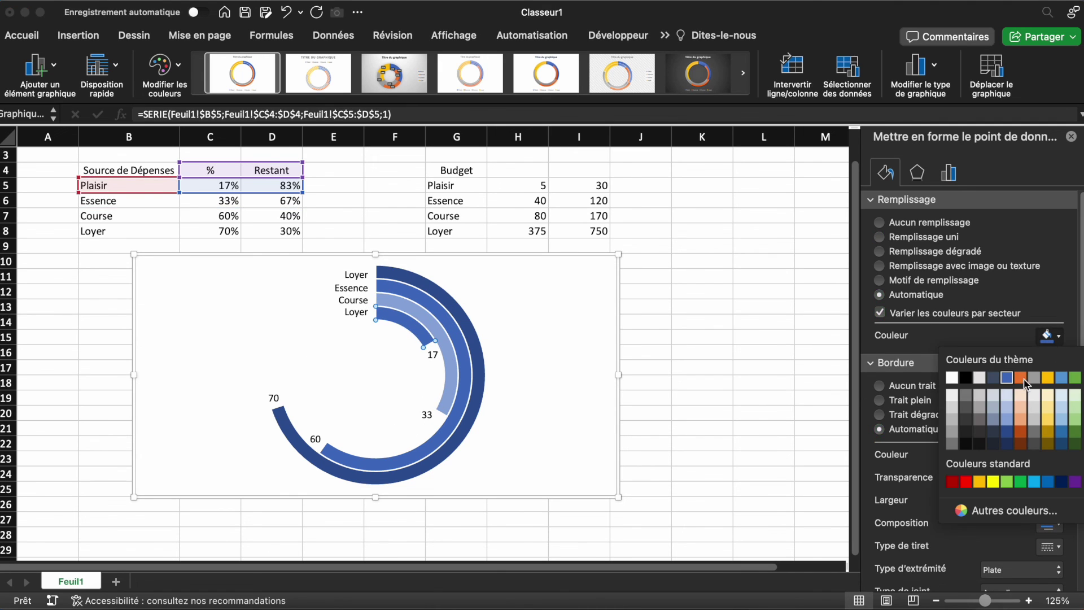
left_click(1008, 410)
left_click(700, 320)
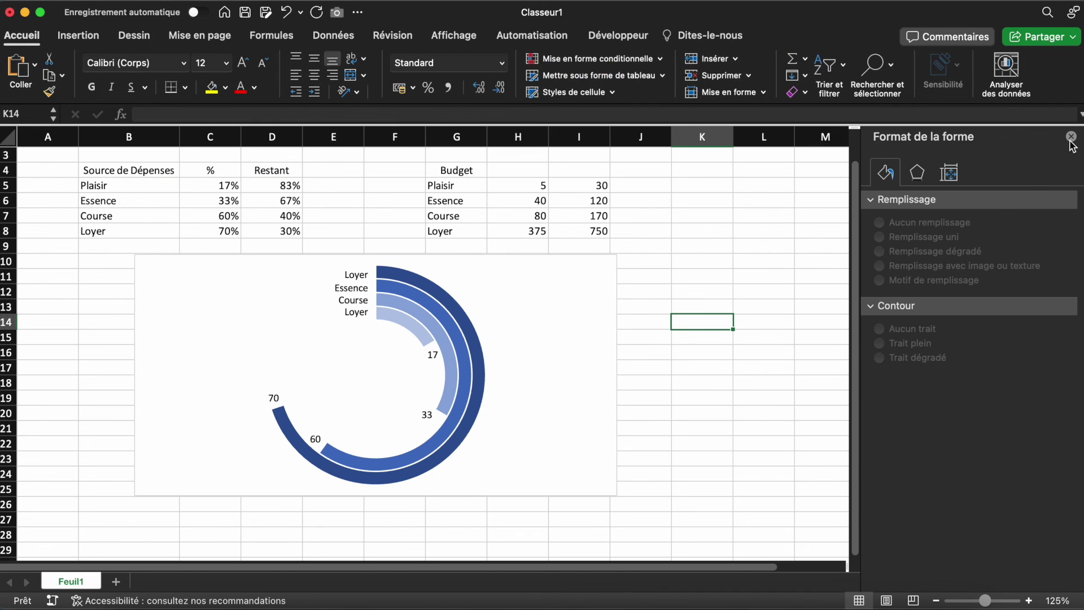
left_click(1071, 137)
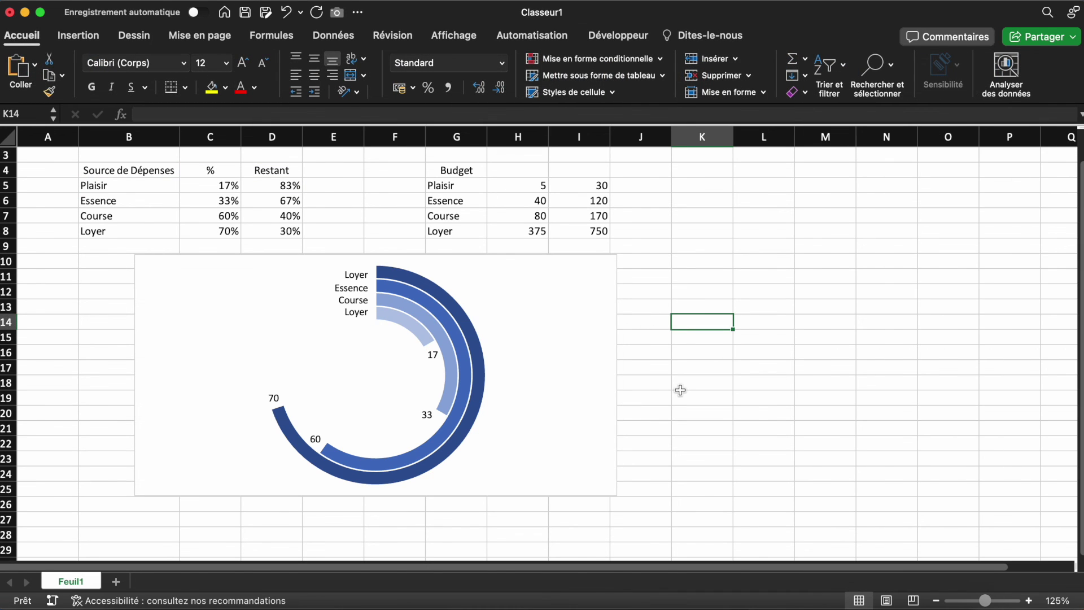